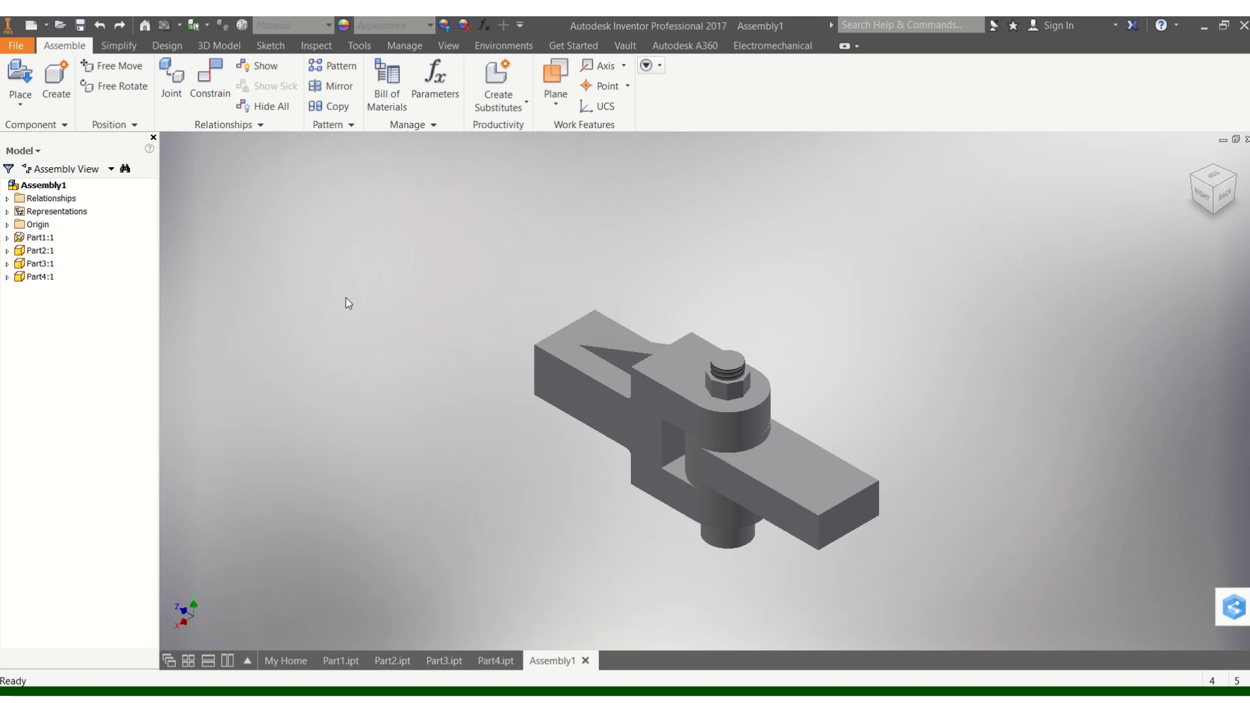
- Create a new assembly file from the metric Standard (mm).iam template
{"action": "left_click", "coordinate": [19, 45]}
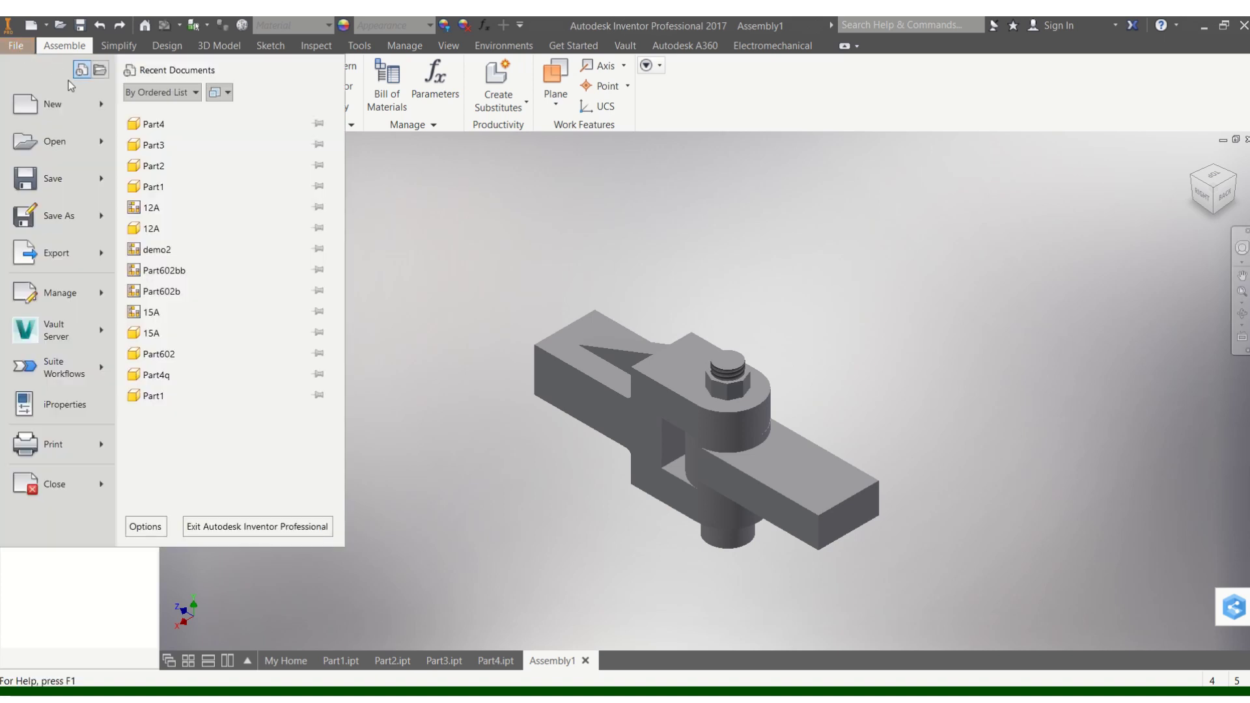
{"action": "left_click", "coordinate": [69, 114]}
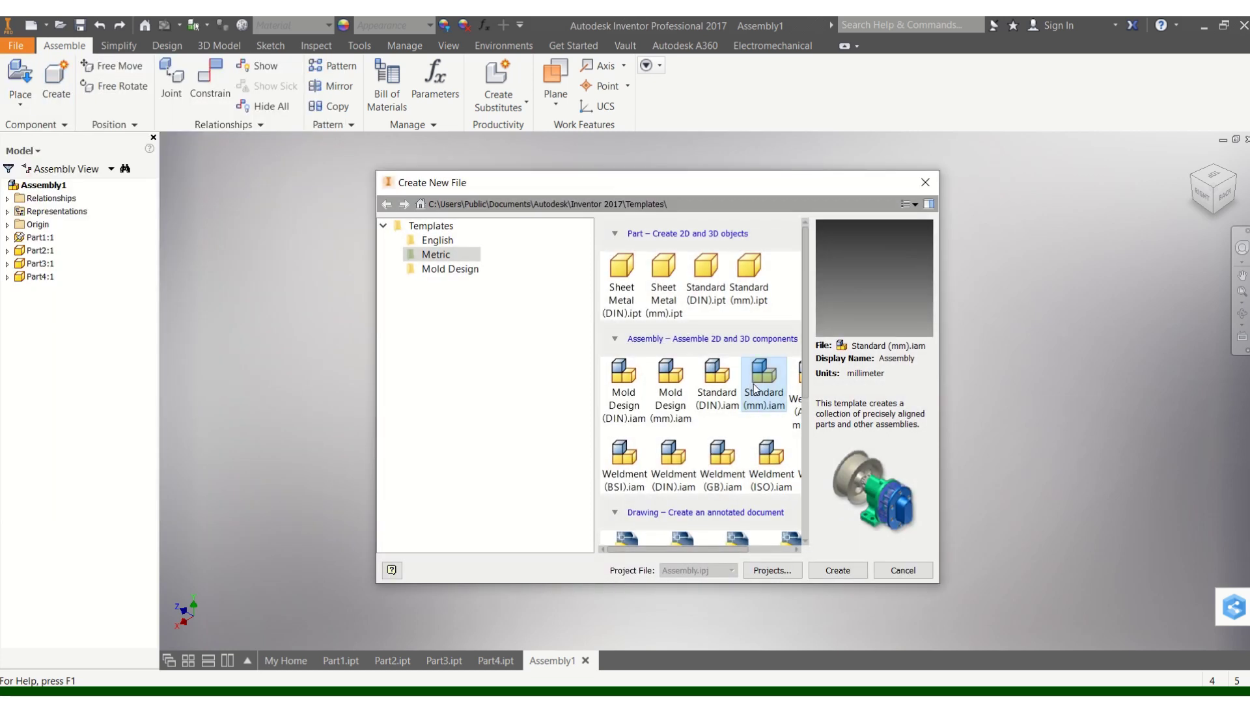
{"action": "left_click", "coordinate": [756, 388]}
{"action": "left_click", "coordinate": [839, 571]}
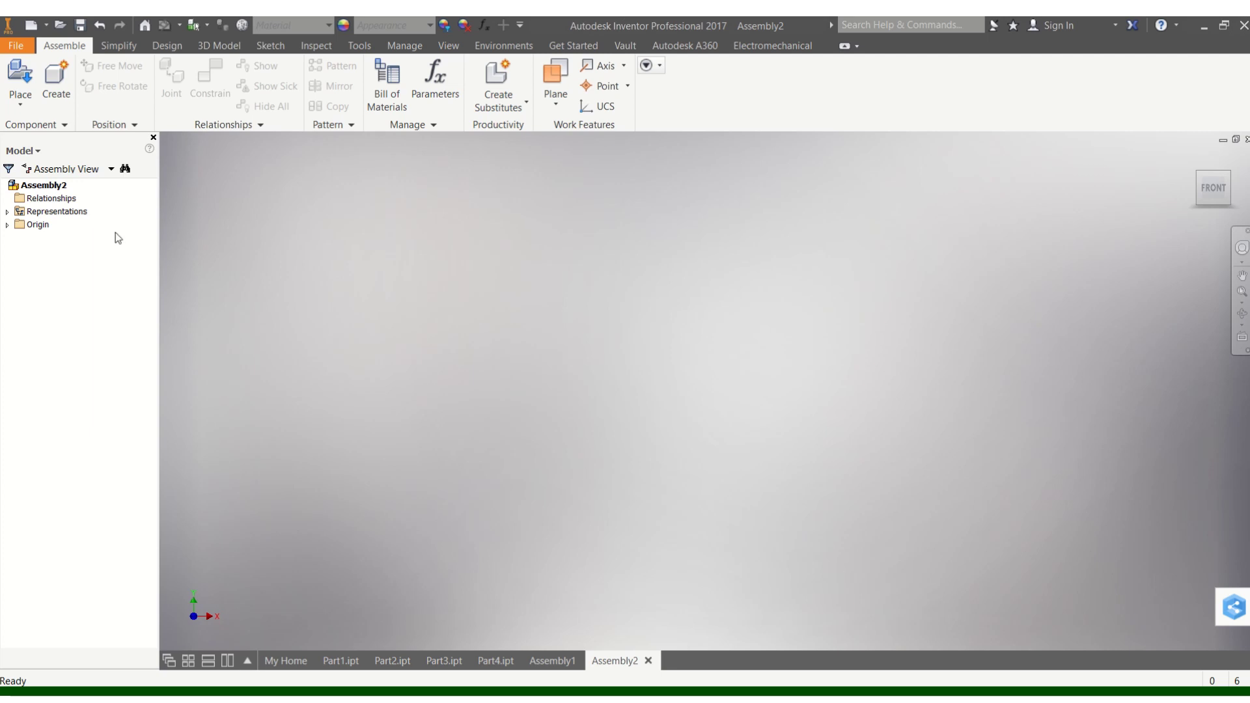
- Place Part1, Part2, Part3 and Part4 from the Assembly workspace folder together into the new assembly
{"action": "left_click", "coordinate": [20, 73]}
{"action": "left_click", "coordinate": [556, 284]}
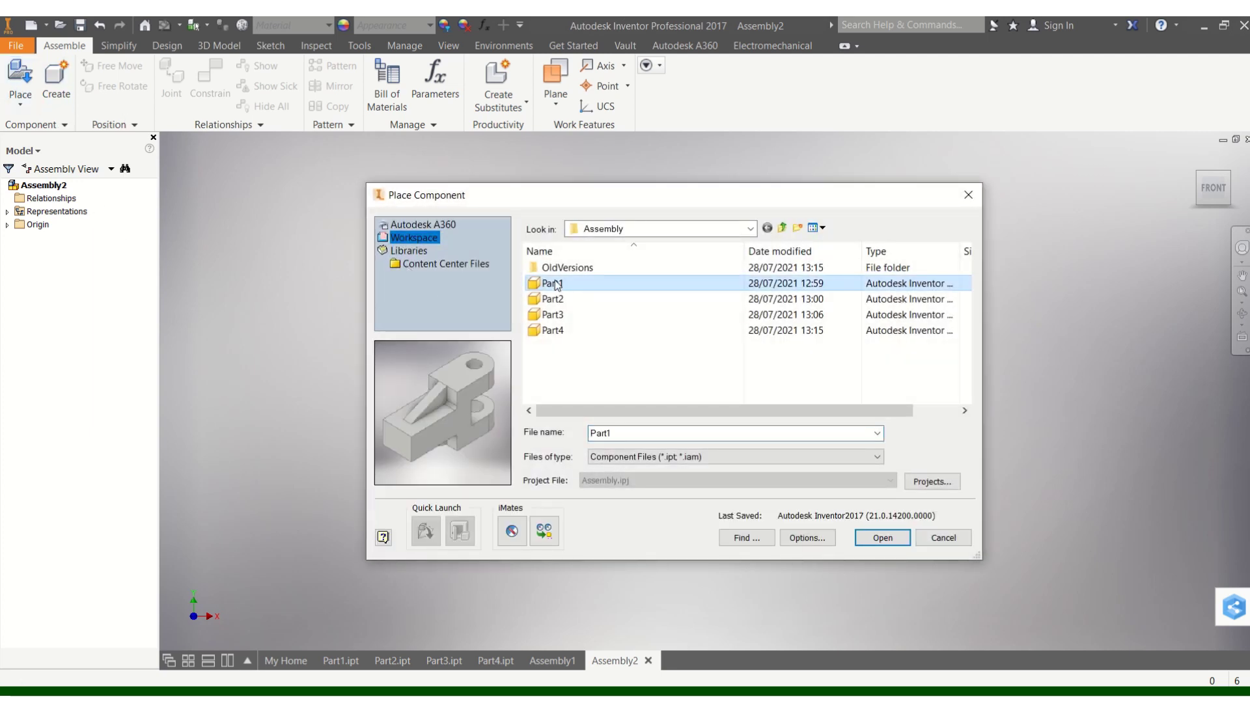
{"action": "left_click", "coordinate": [568, 334], "text": "shift"}
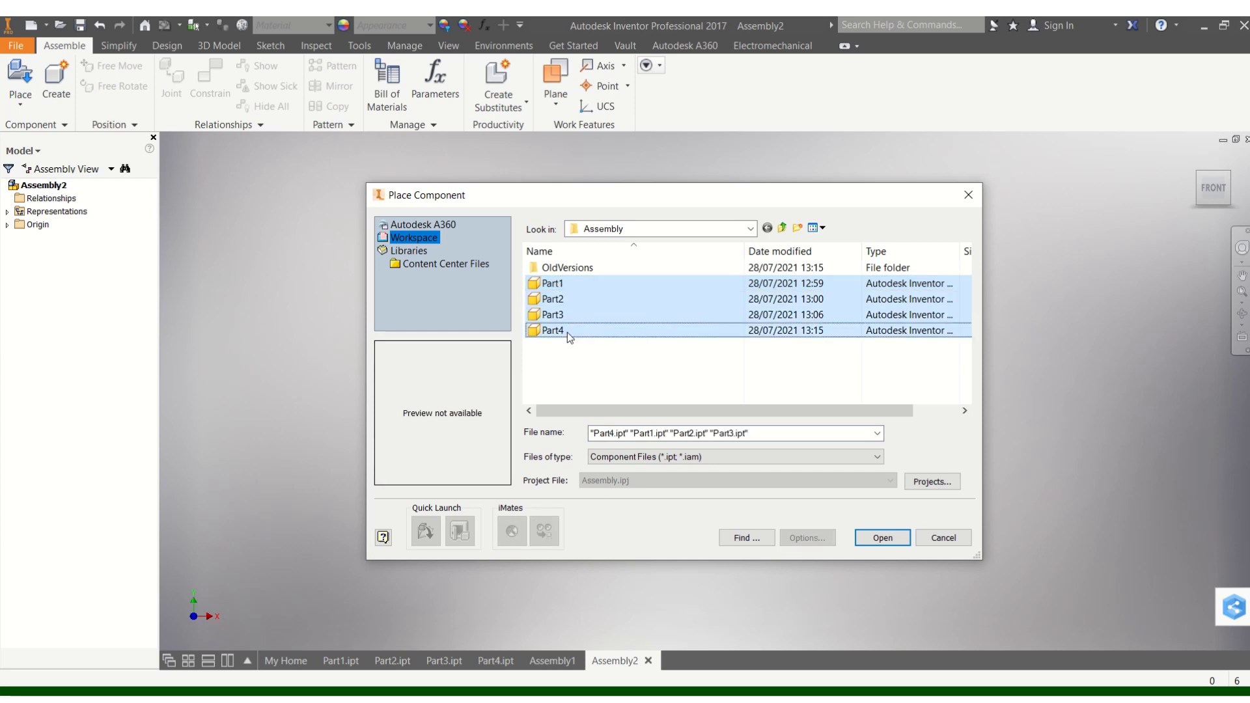
{"action": "left_click", "coordinate": [886, 539]}
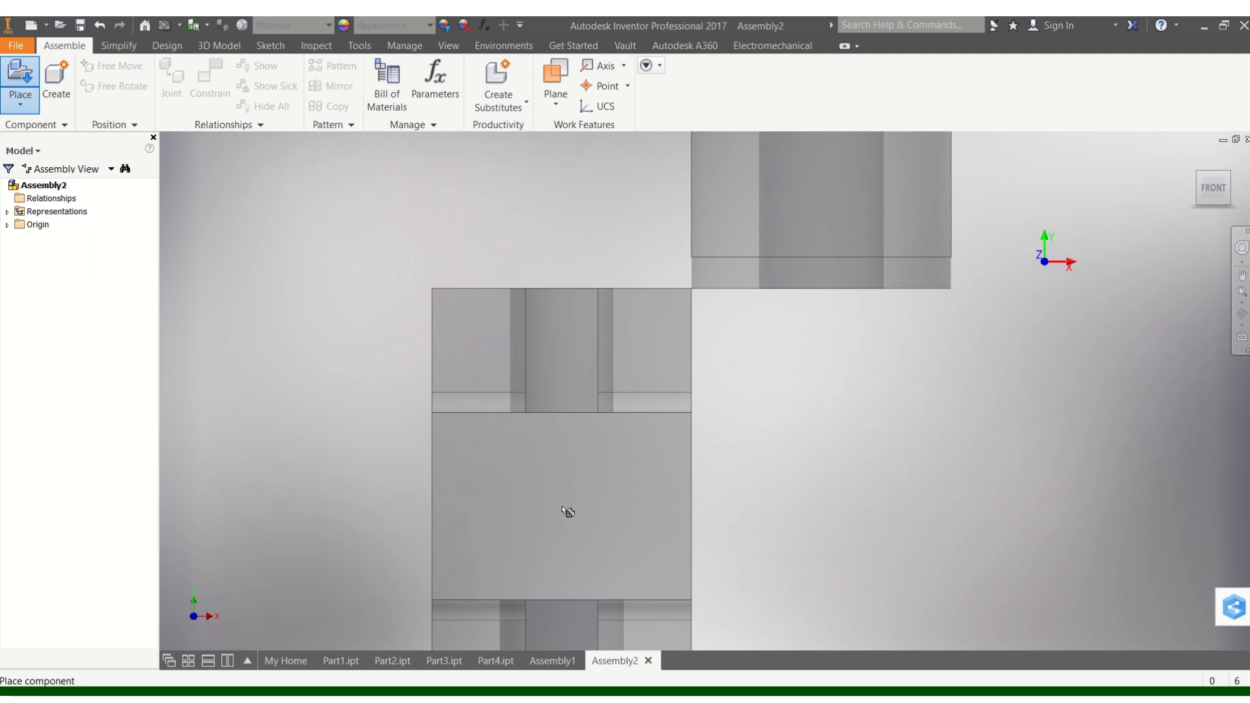
{"action": "scroll", "coordinate": [568, 512], "scroll_direction": "down", "scroll_amount": 5}
{"action": "scroll", "coordinate": [541, 439], "scroll_direction": "up", "scroll_amount": 3}
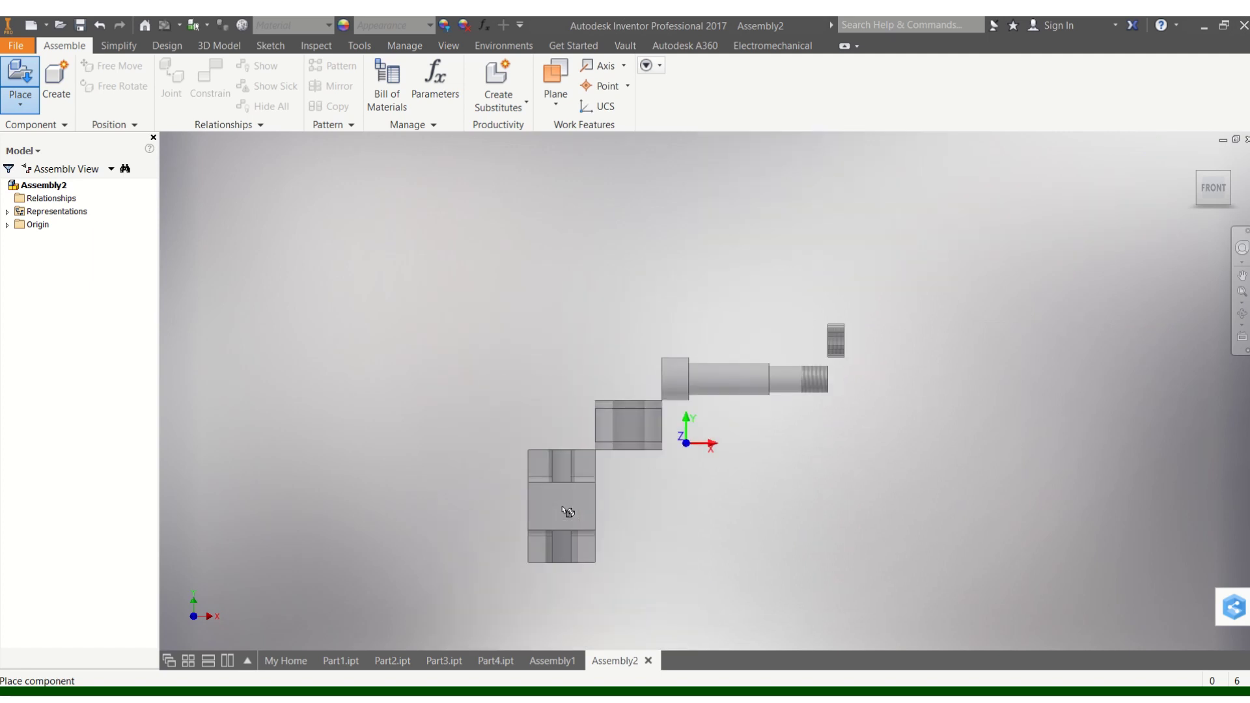
{"action": "left_click", "coordinate": [538, 435]}
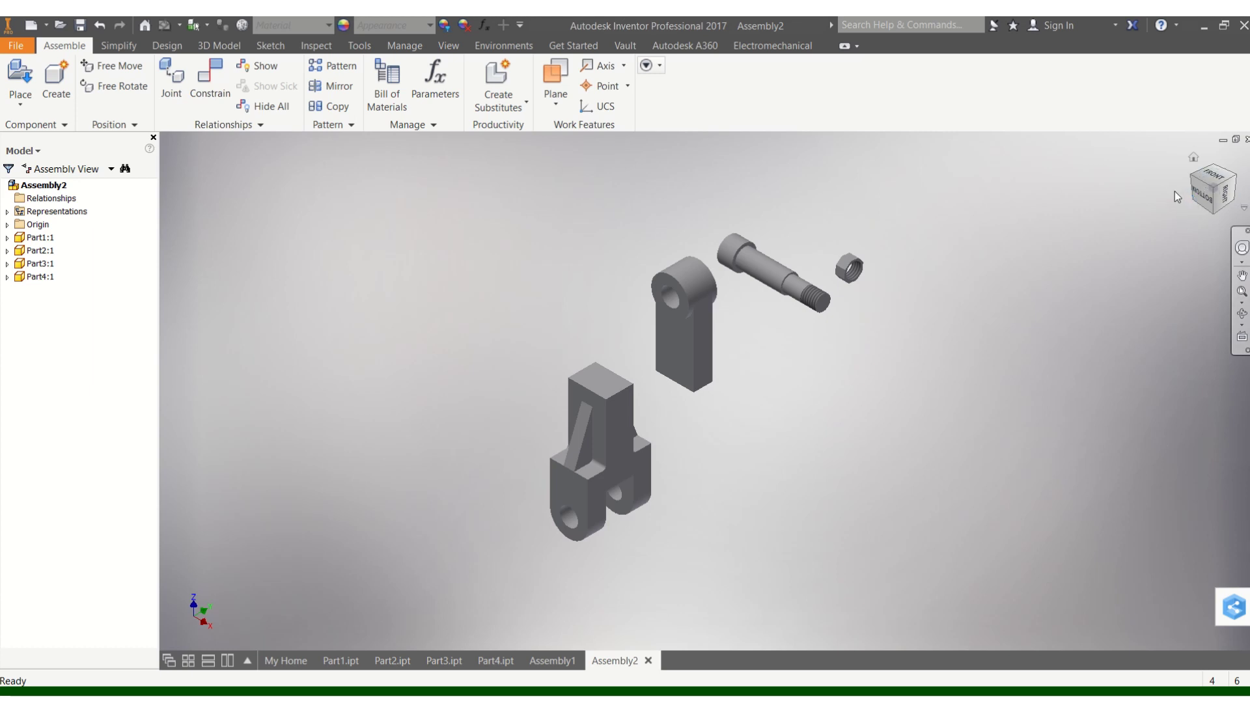
- Reorient the model to the isometric view showing the Top, Right and Back faces and set it as the home view with Fit to View
{"action": "left_click", "coordinate": [1200, 194]}
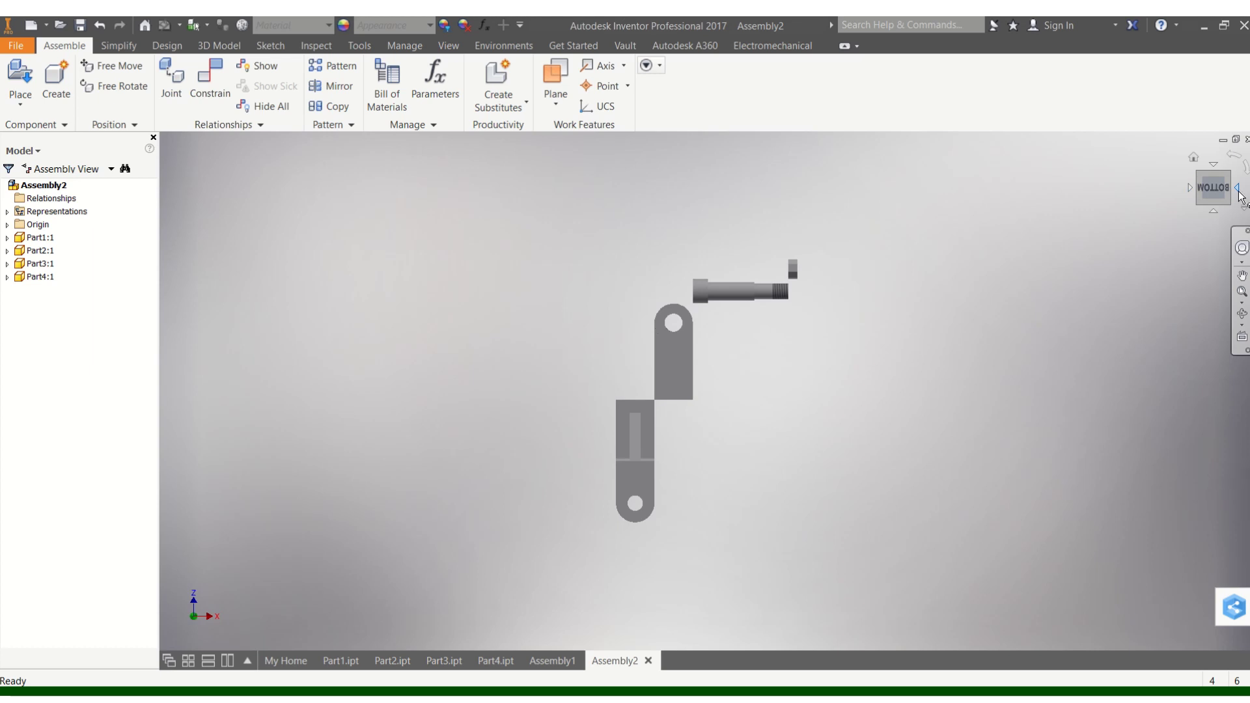
{"action": "left_click", "coordinate": [1239, 188]}
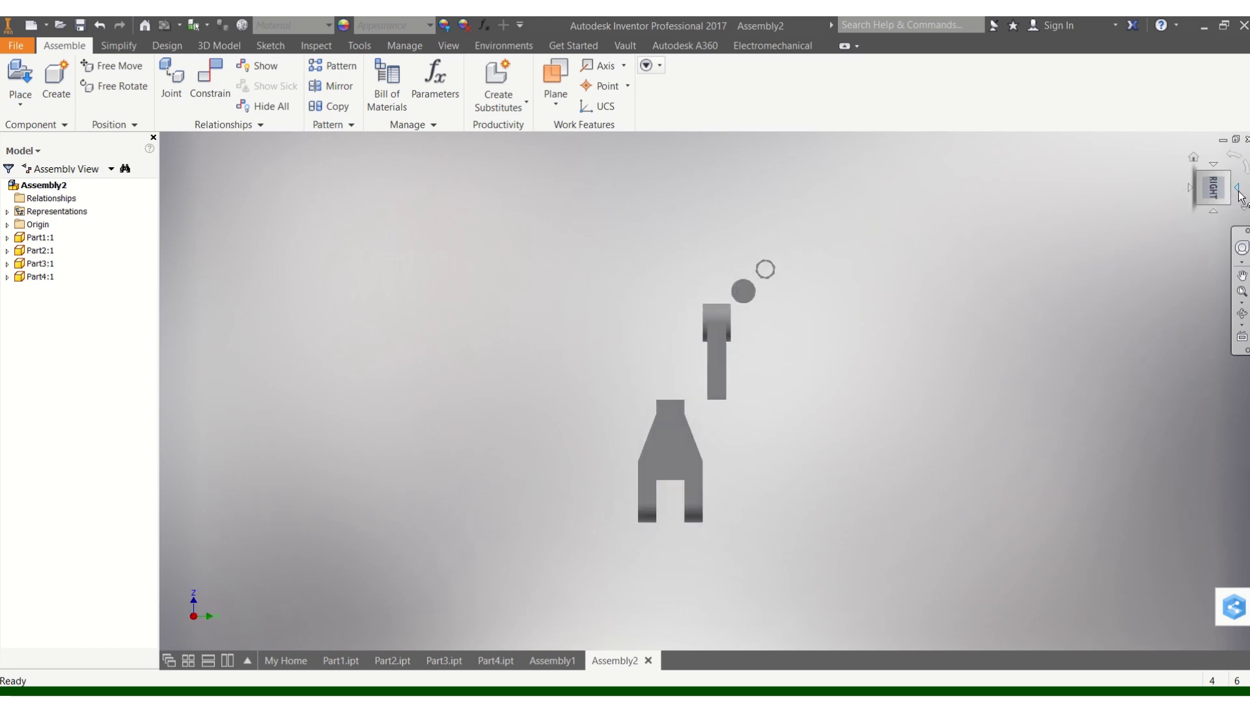
{"action": "left_click", "coordinate": [1239, 190]}
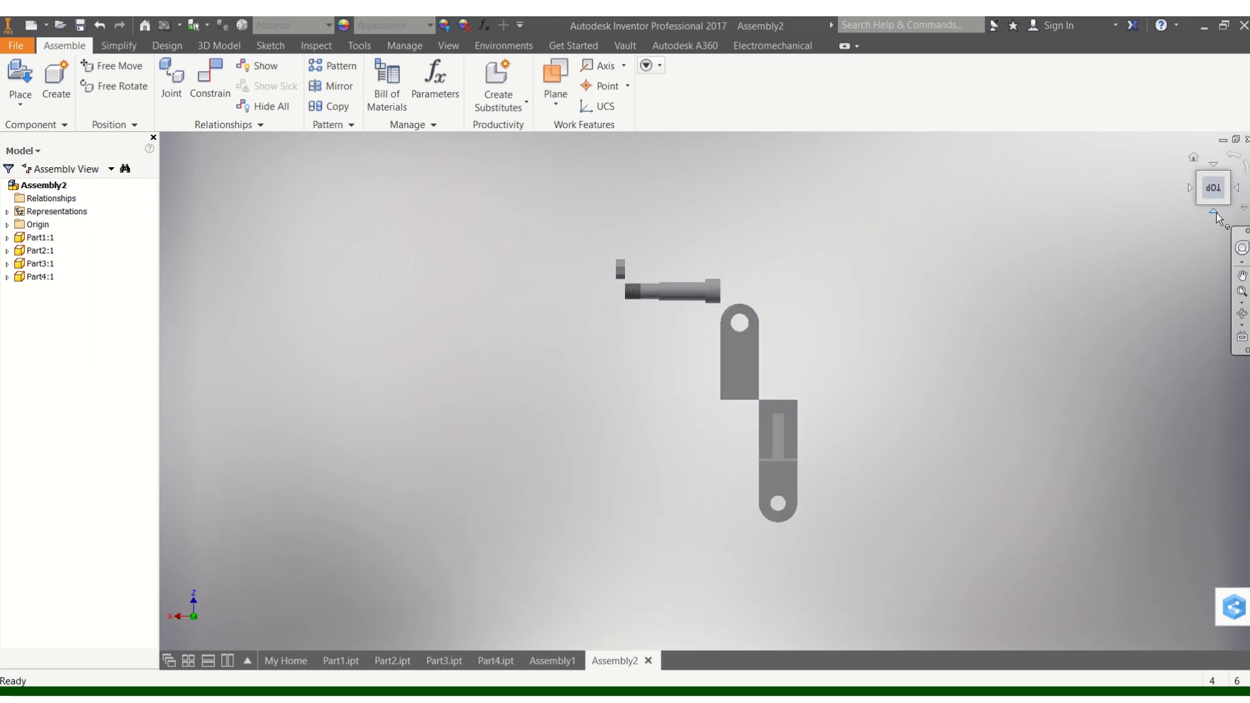
{"action": "left_click", "coordinate": [1215, 212]}
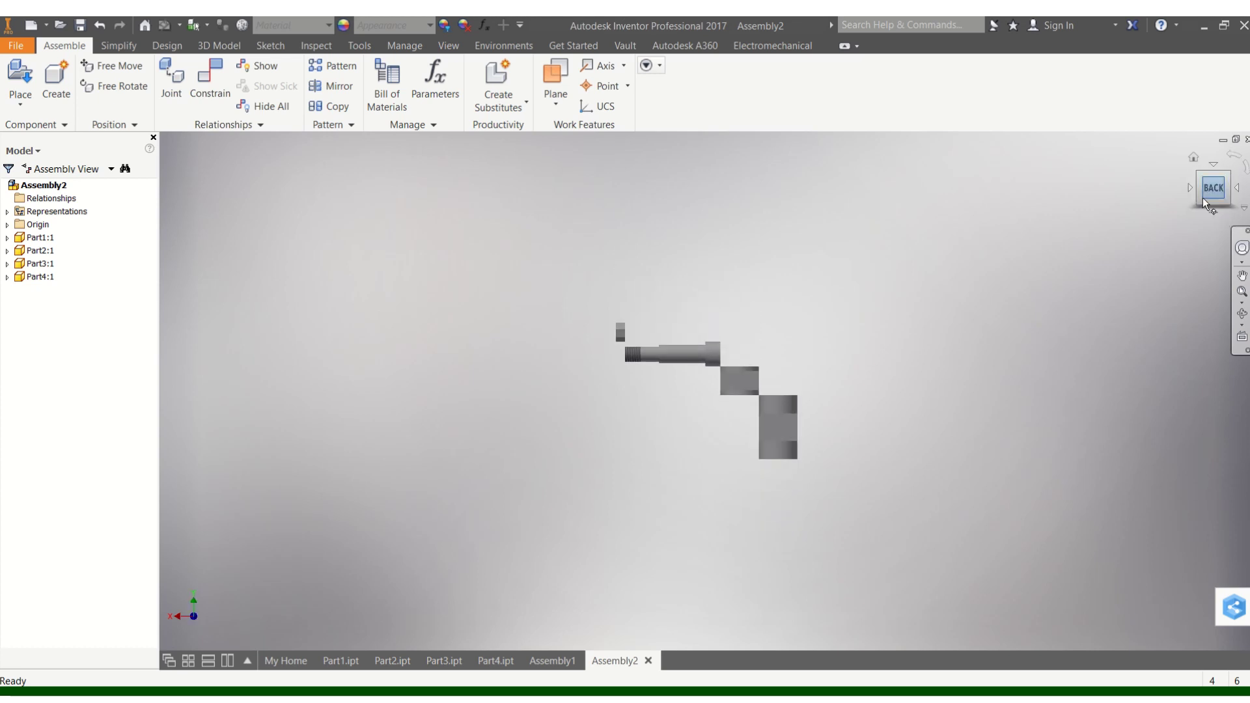
{"action": "left_click", "coordinate": [1189, 189]}
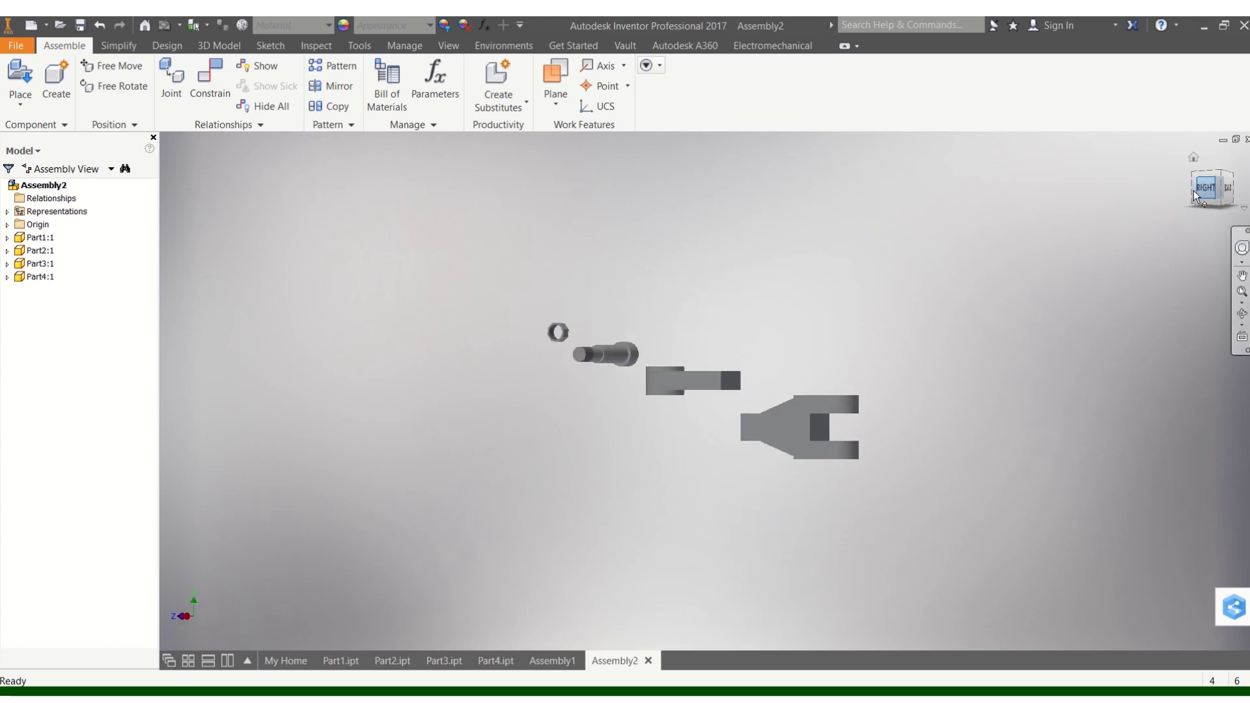
{"action": "left_click", "coordinate": [1228, 176]}
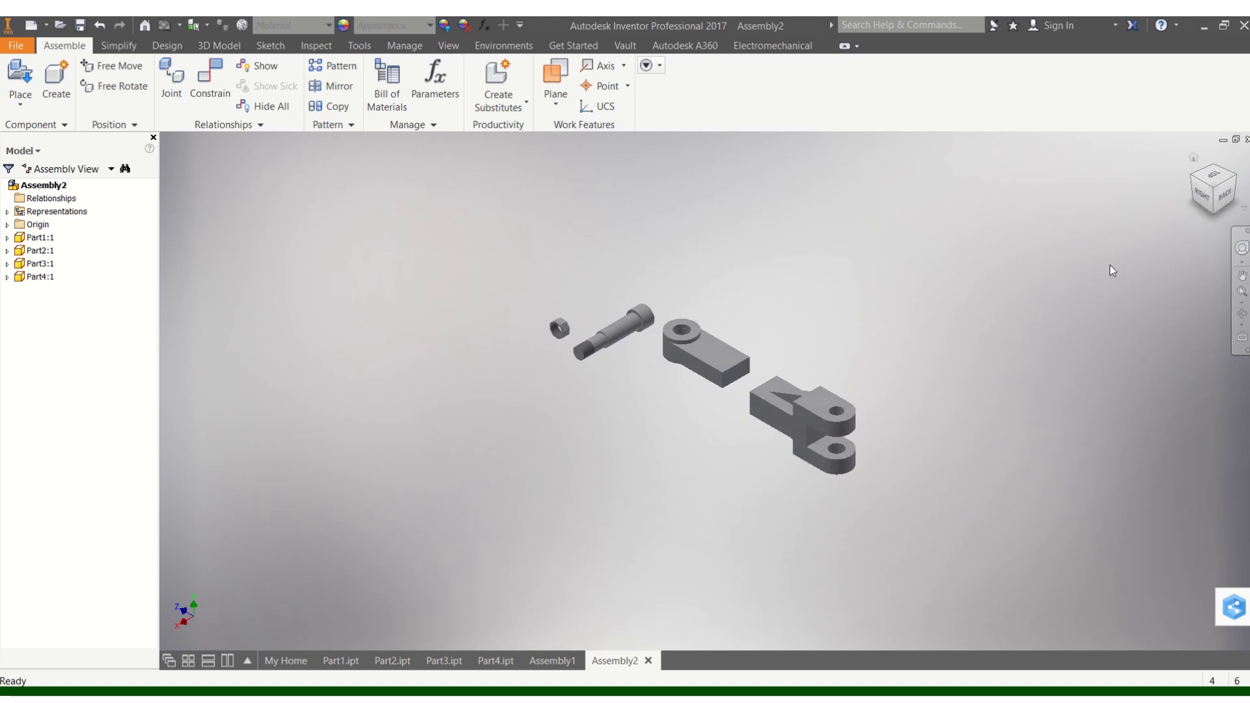
{"action": "right_click", "coordinate": [1215, 195]}
{"action": "mouse_move", "coordinate": [1179, 304]}
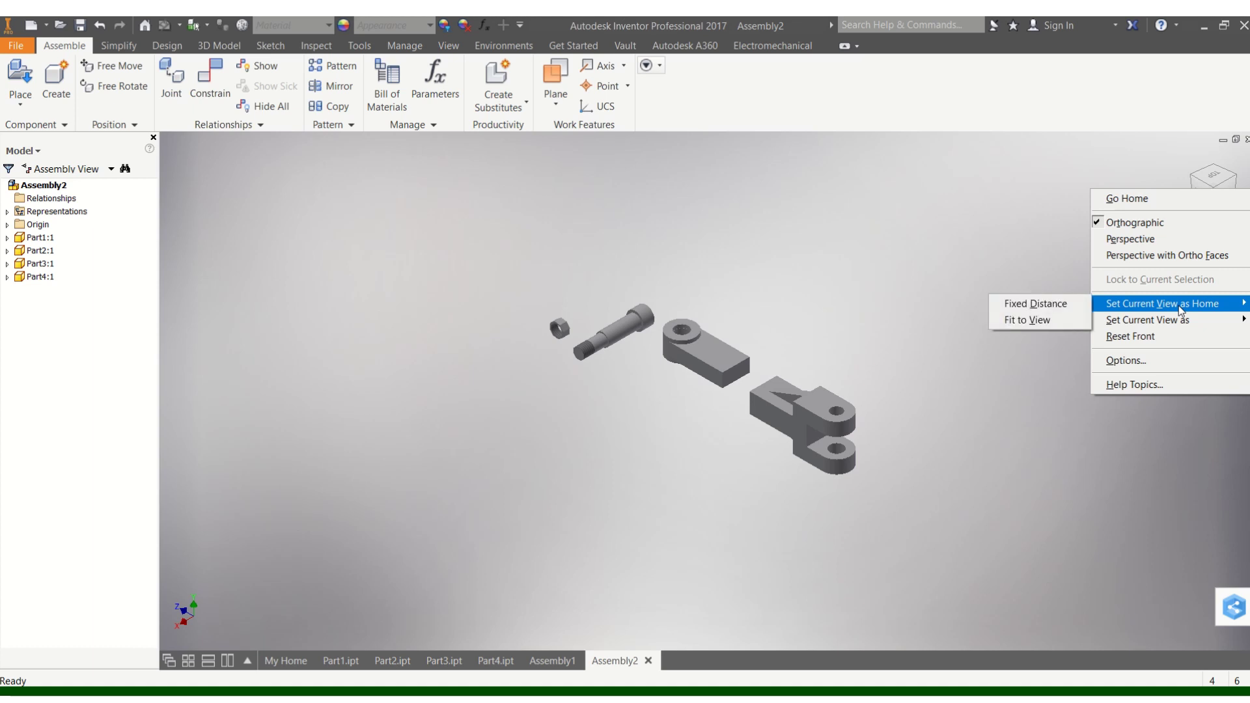
{"action": "left_click", "coordinate": [1045, 318]}
{"action": "left_click", "coordinate": [1190, 162]}
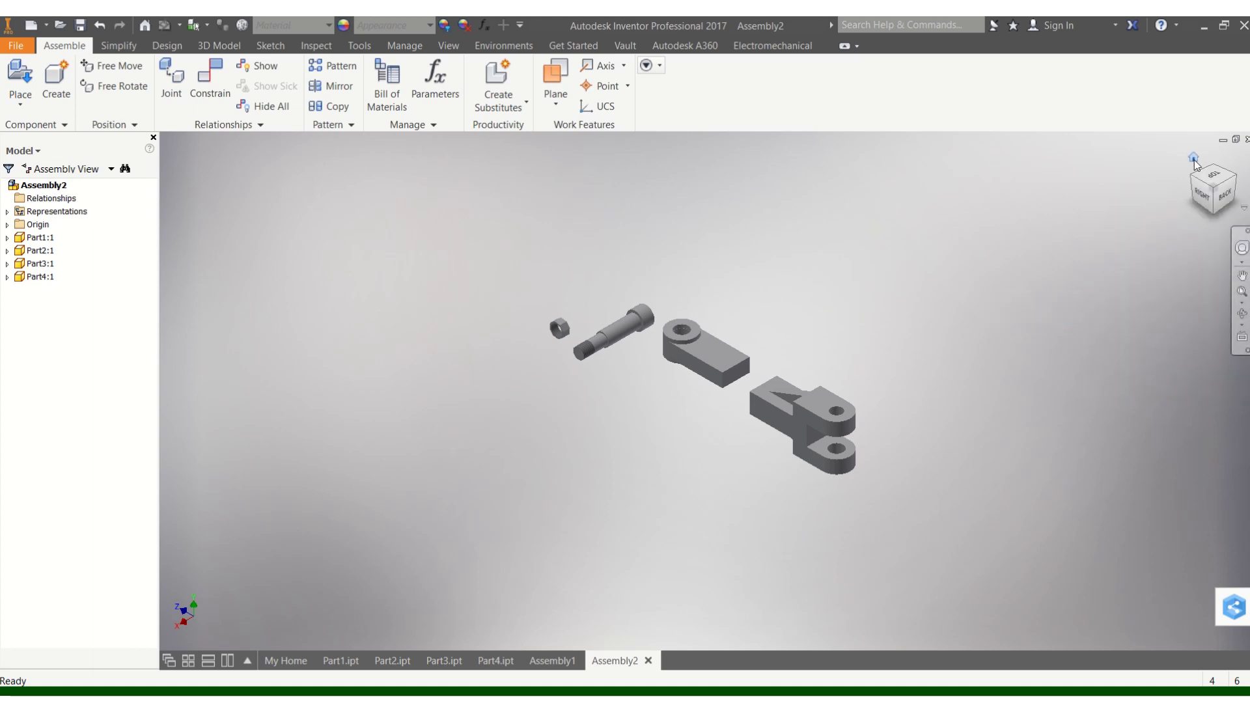
- Ground the forked component Part1 so it stays fixed in the assembly
{"action": "right_click", "coordinate": [820, 424]}
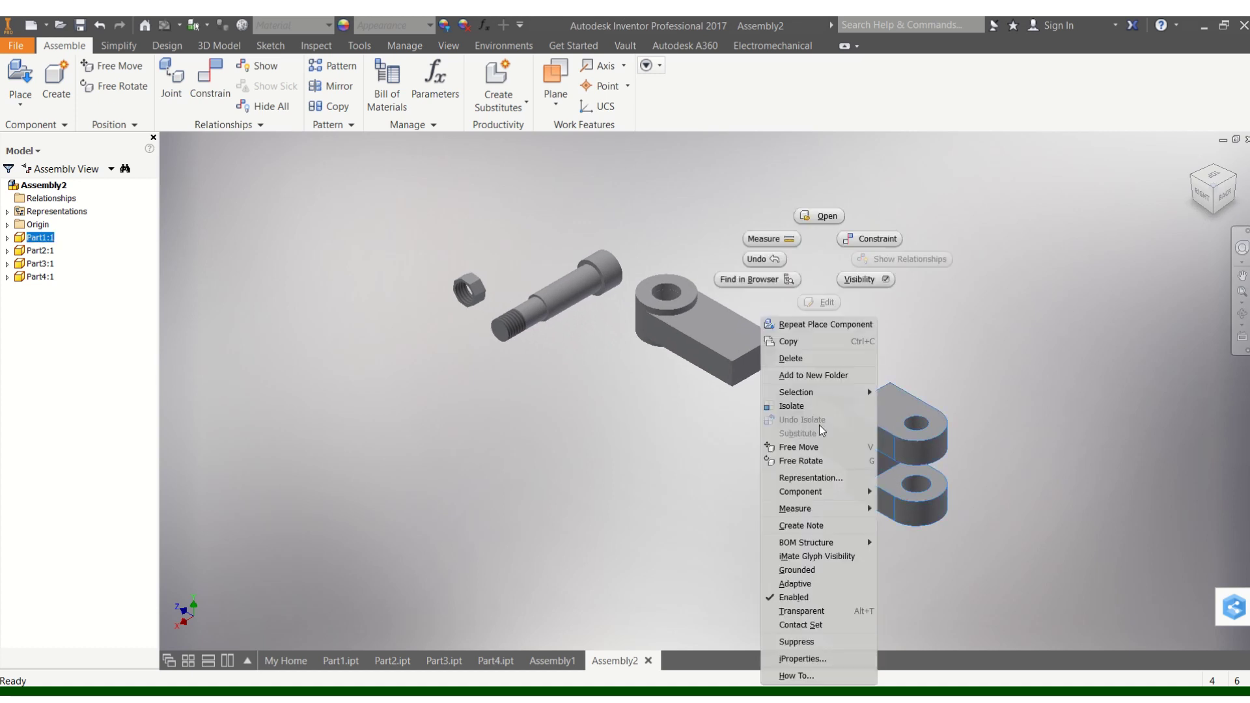
{"action": "left_click", "coordinate": [819, 571]}
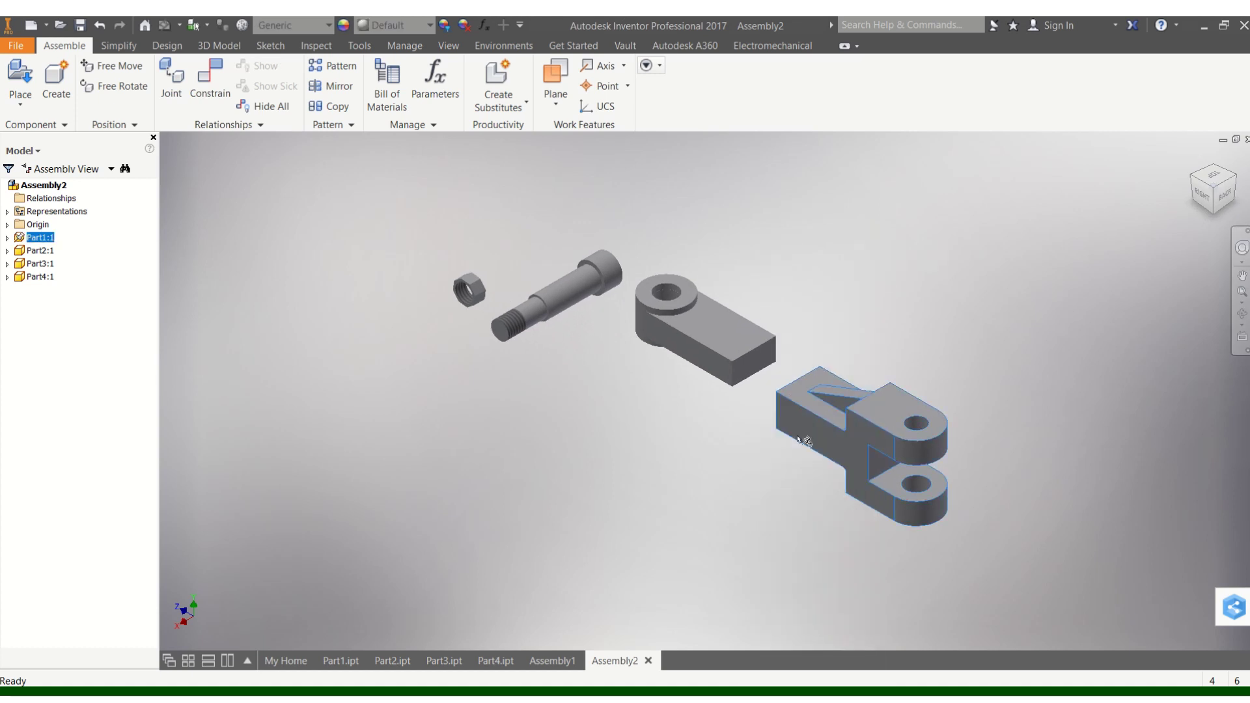
{"action": "key", "text": "Escape"}
{"action": "left_click", "coordinate": [781, 404]}
{"action": "left_click", "coordinate": [888, 294]}
- Apply an Insert constraint with 0 mm offset between Part2's bottom hole edge and the inner hole edge of Part1's lower fork arm
{"action": "left_click", "coordinate": [211, 78]}
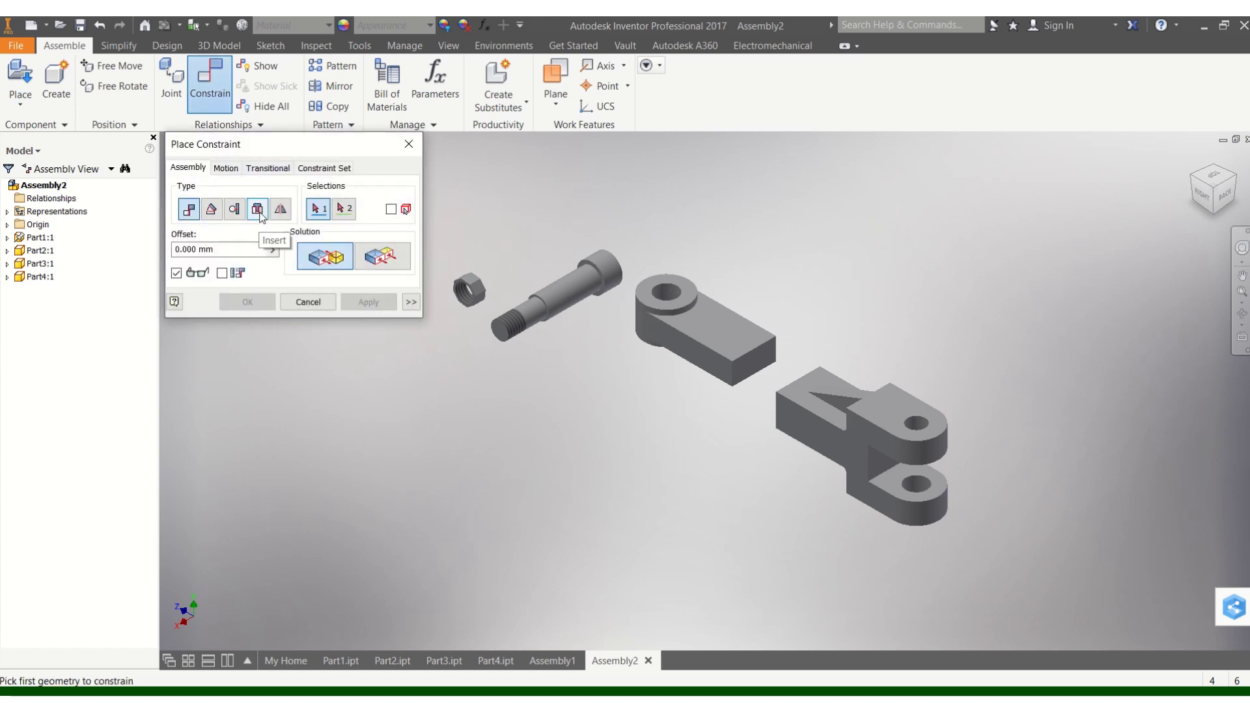
{"action": "left_click", "coordinate": [258, 209]}
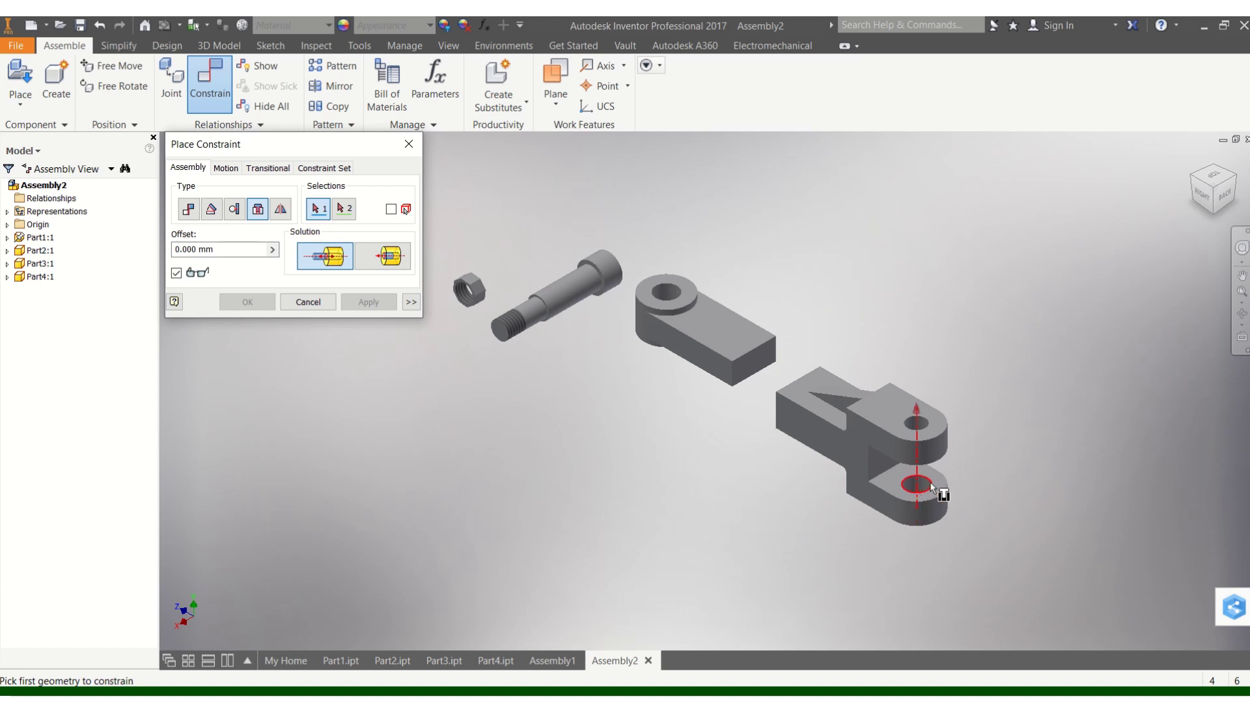
{"action": "left_click", "coordinate": [1215, 210]}
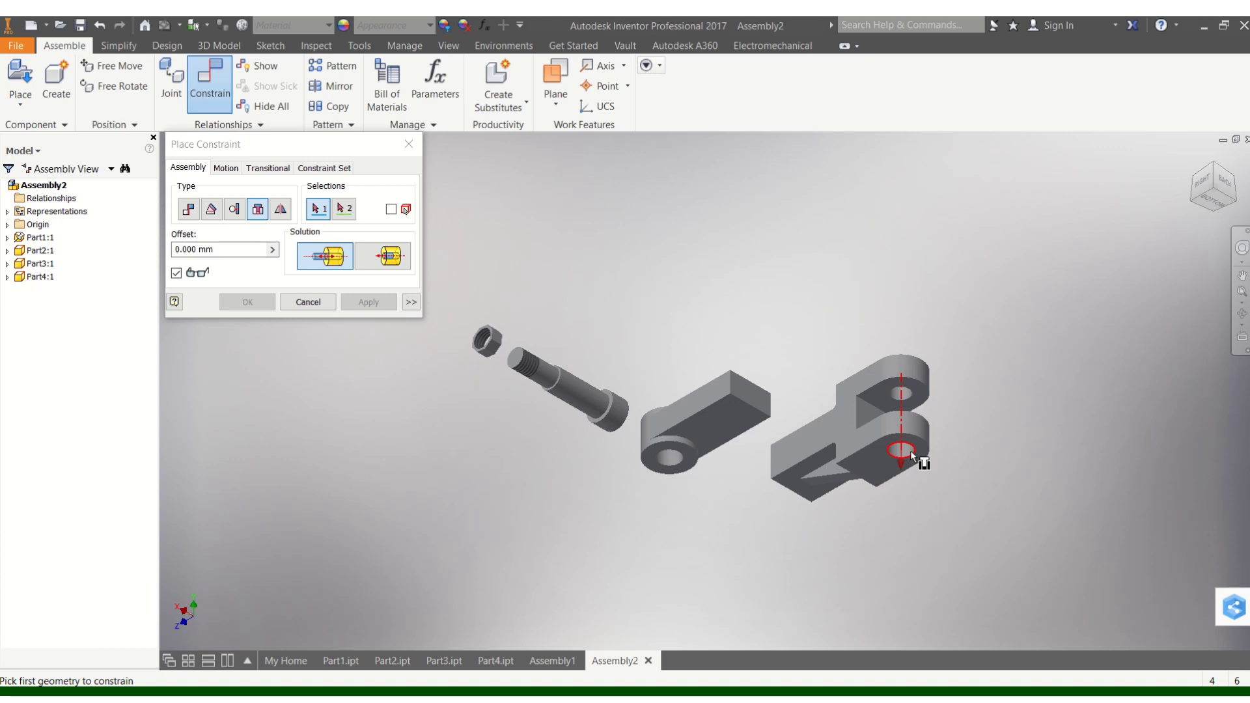
{"action": "left_click", "coordinate": [910, 451]}
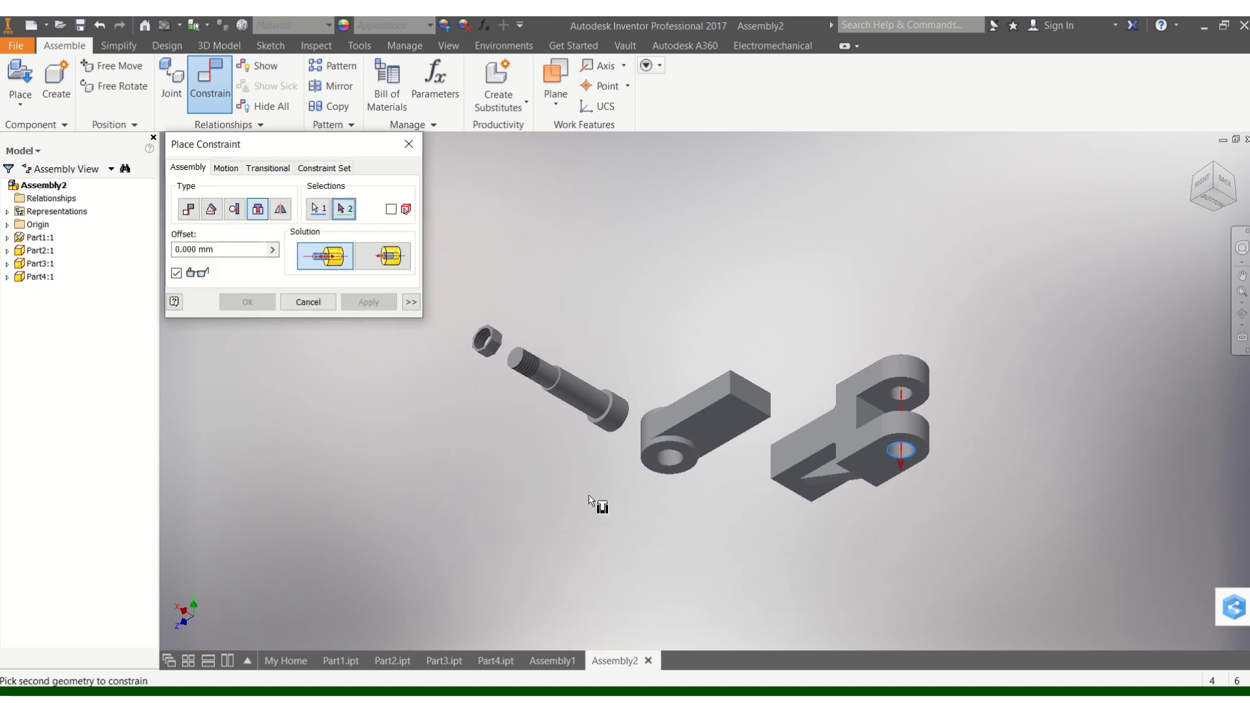
{"action": "left_click", "coordinate": [319, 208]}
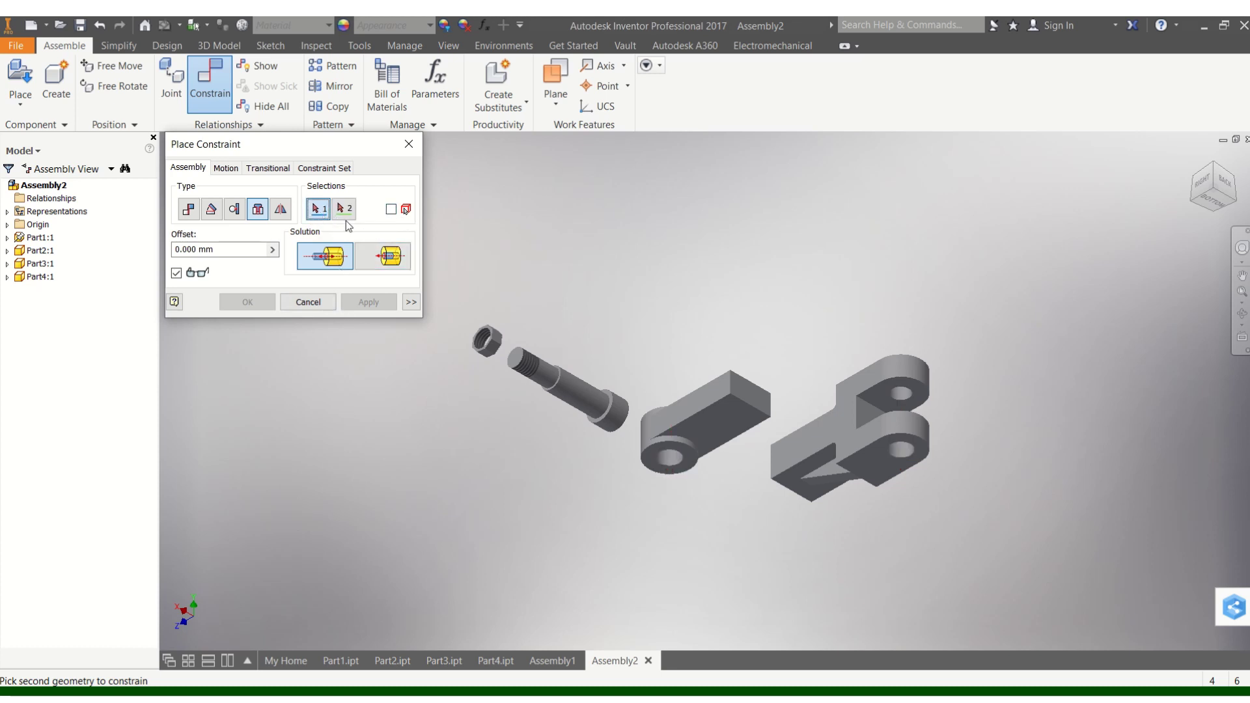
{"action": "left_click", "coordinate": [678, 453]}
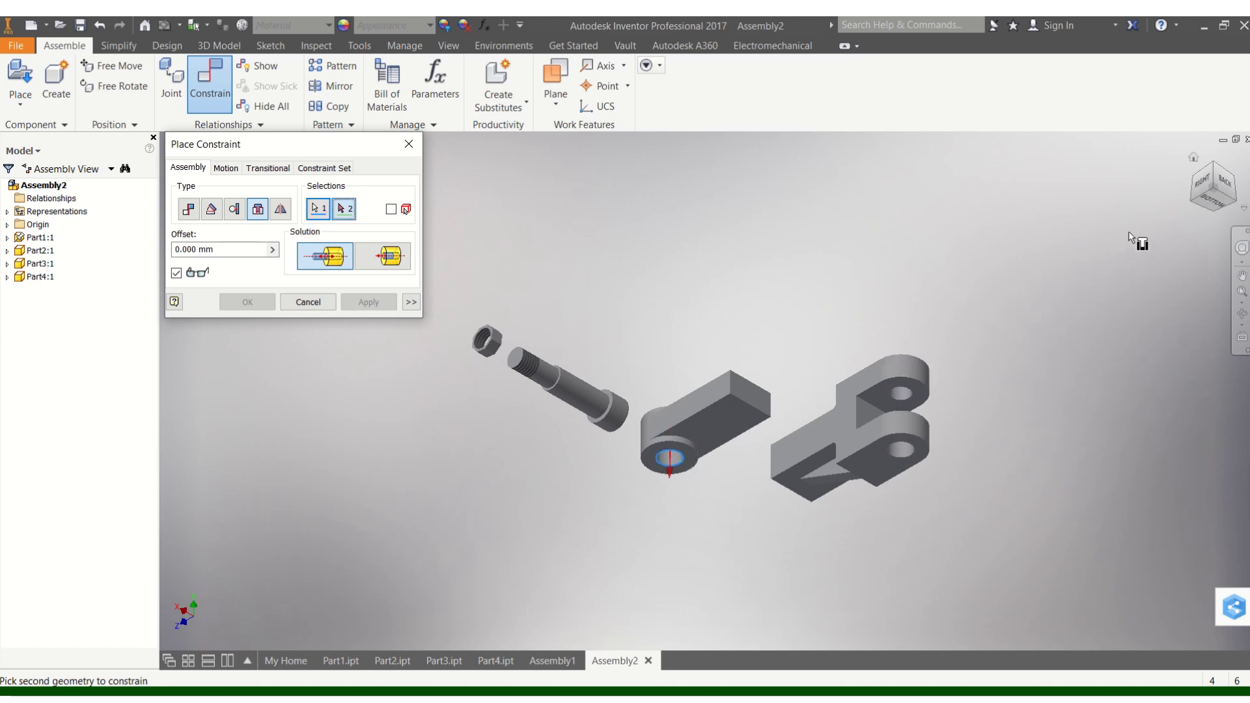
{"action": "left_click", "coordinate": [1215, 164]}
{"action": "left_click", "coordinate": [1215, 164]}
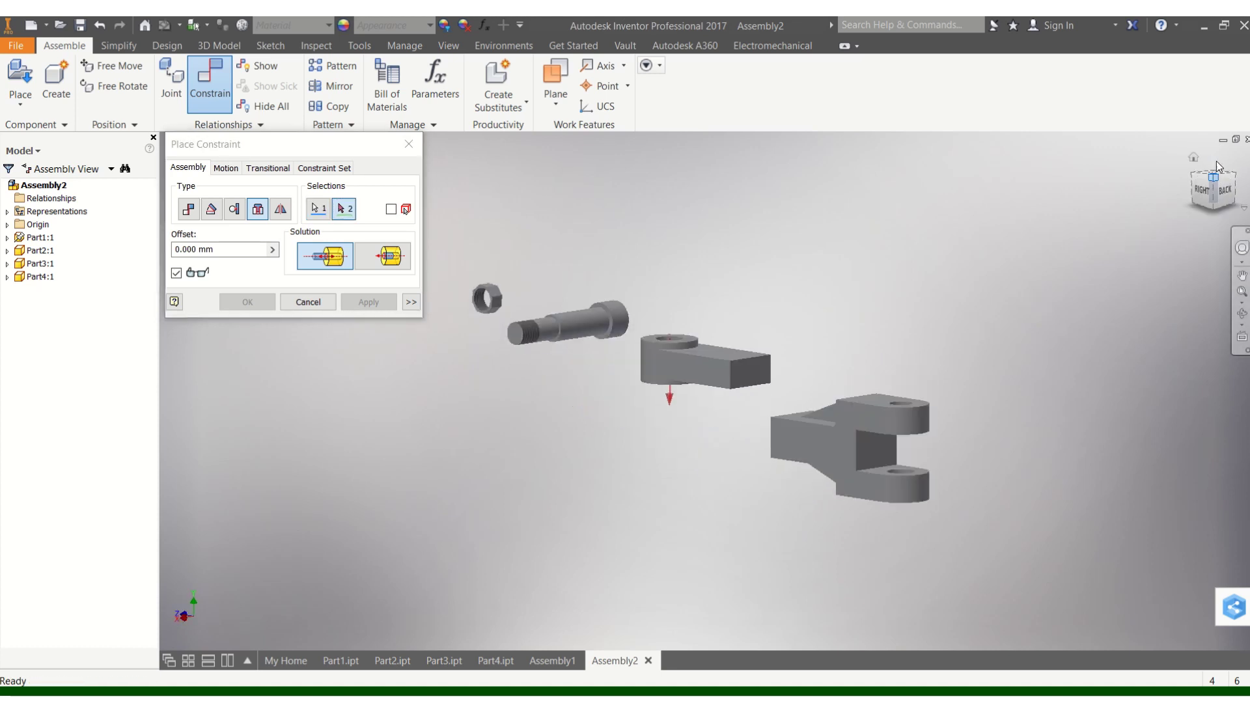
{"action": "left_click", "coordinate": [902, 485]}
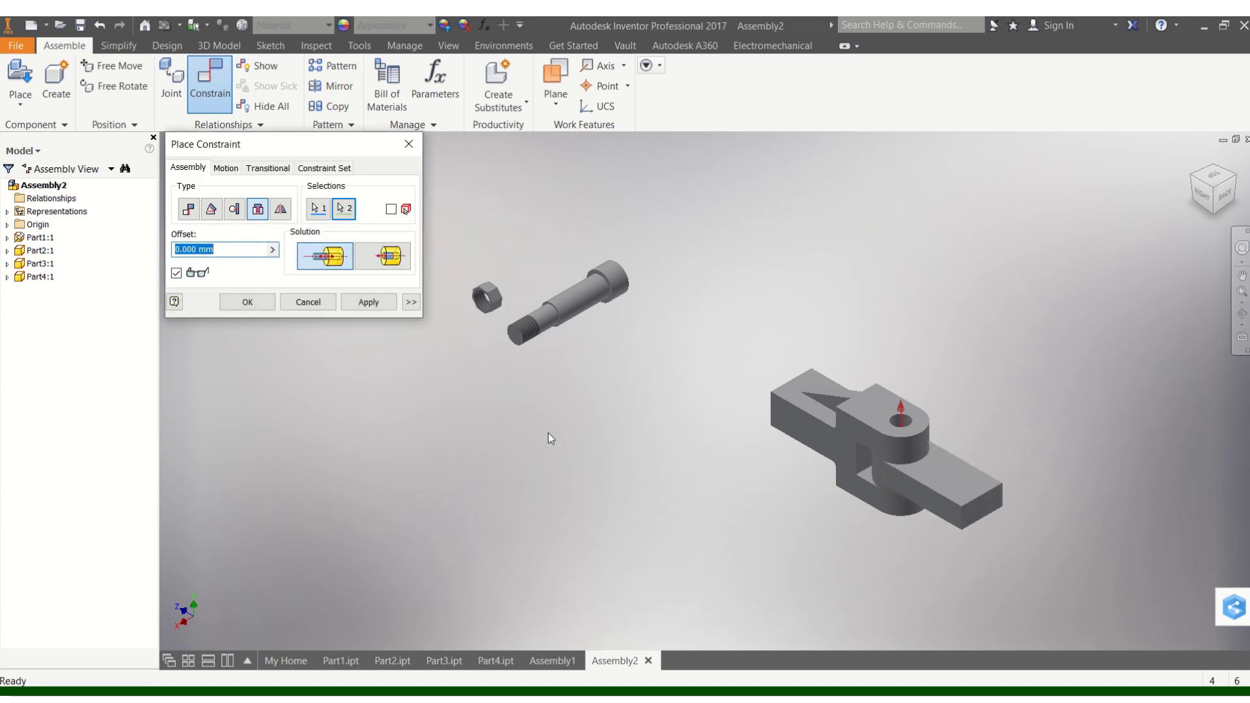
{"action": "left_click", "coordinate": [369, 302]}
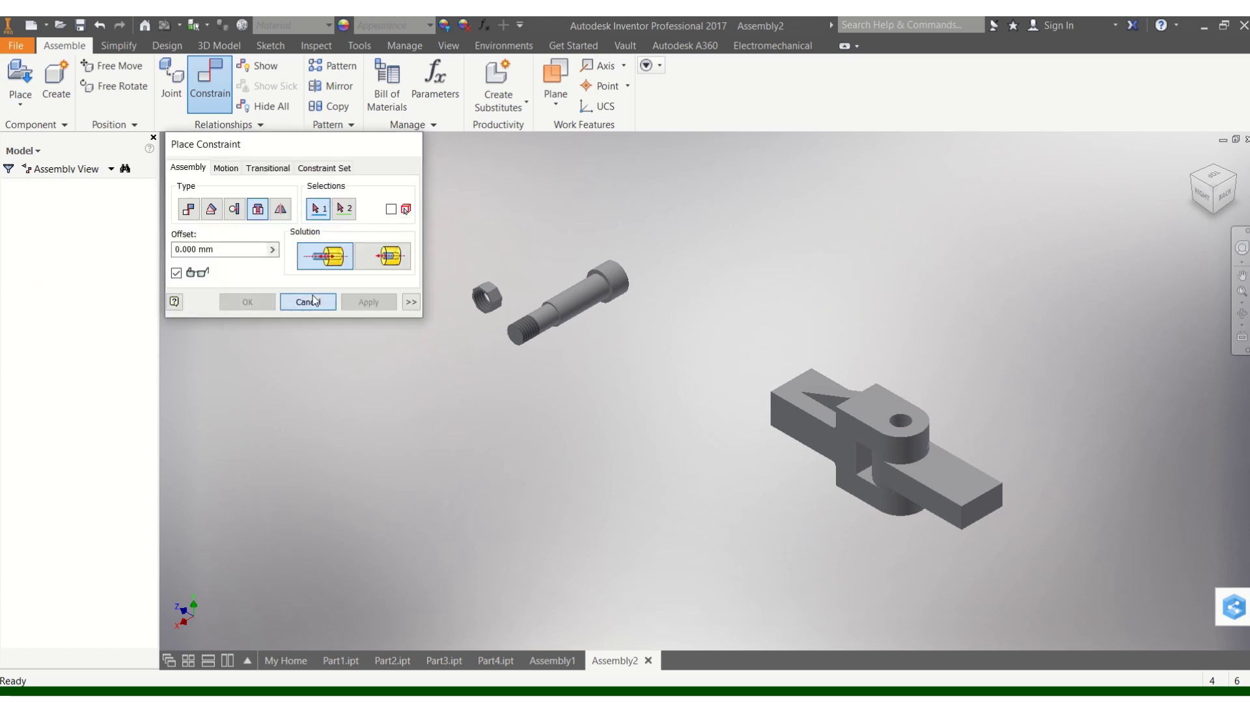
{"action": "left_click", "coordinate": [314, 301]}
{"action": "left_click", "coordinate": [949, 510]}
{"action": "mouse_move", "coordinate": [949, 513]}
{"action": "left_mouse_down"}
{"action": "mouse_move", "coordinate": [1014, 422]}
{"action": "mouse_move", "coordinate": [902, 622]}
{"action": "mouse_move", "coordinate": [962, 550]}
{"action": "mouse_move", "coordinate": [994, 471]}
{"action": "mouse_move", "coordinate": [927, 547]}
{"action": "mouse_move", "coordinate": [996, 483]}
{"action": "mouse_move", "coordinate": [954, 530]}
{"action": "mouse_move", "coordinate": [973, 512]}
{"action": "left_mouse_up"}
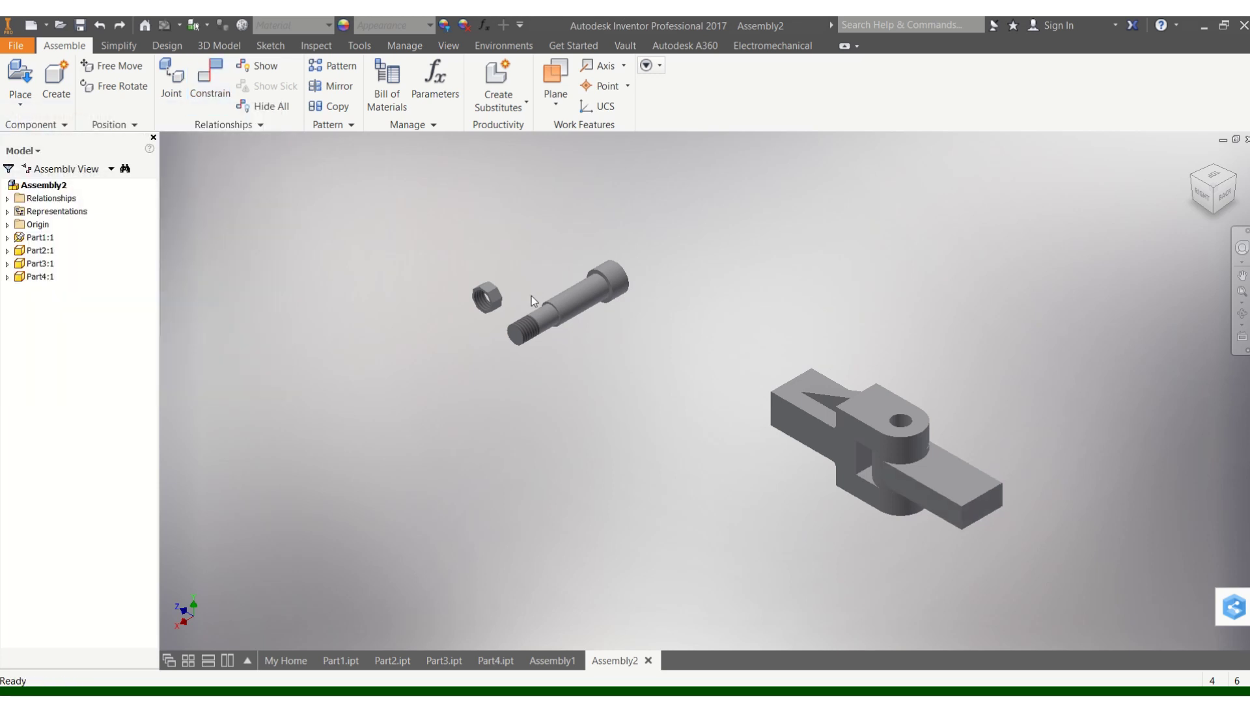
- Apply an Insert constraint with 0 mm offset between the edge under the pin's head (Part3) and the outer hole edge of Part1's lower fork arm
{"action": "left_click", "coordinate": [202, 85]}
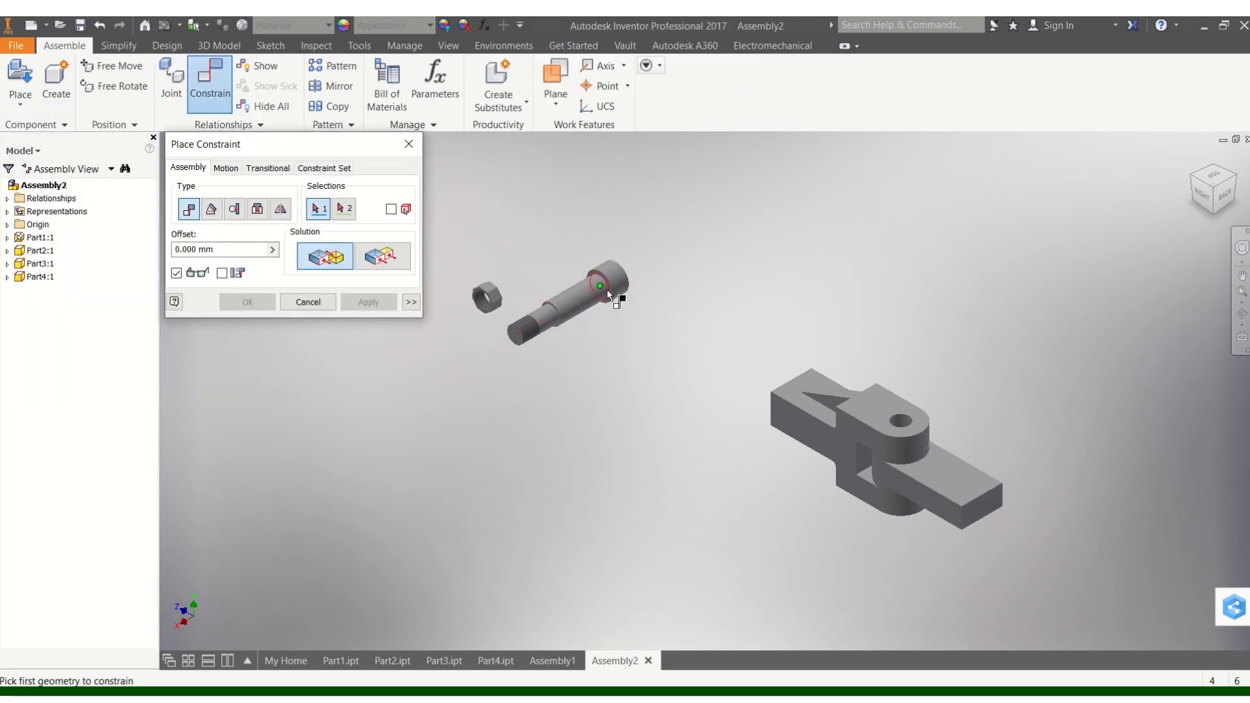
{"action": "left_click", "coordinate": [257, 208]}
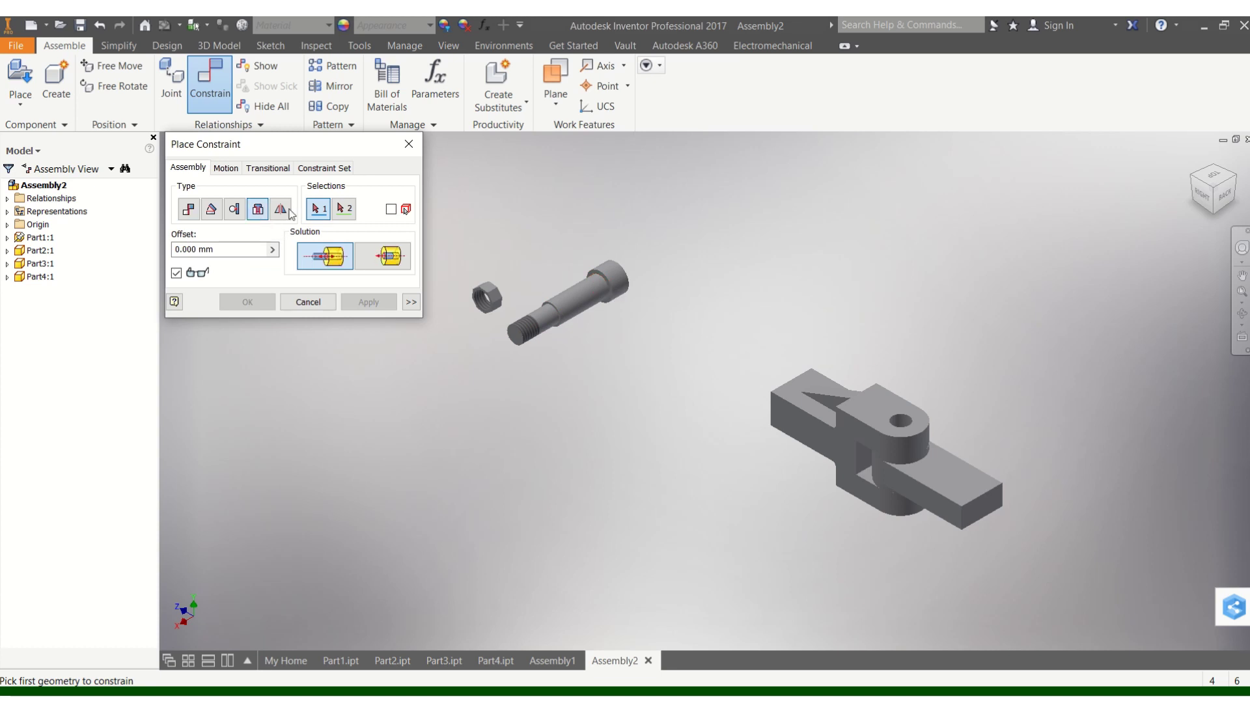
{"action": "left_click", "coordinate": [605, 283]}
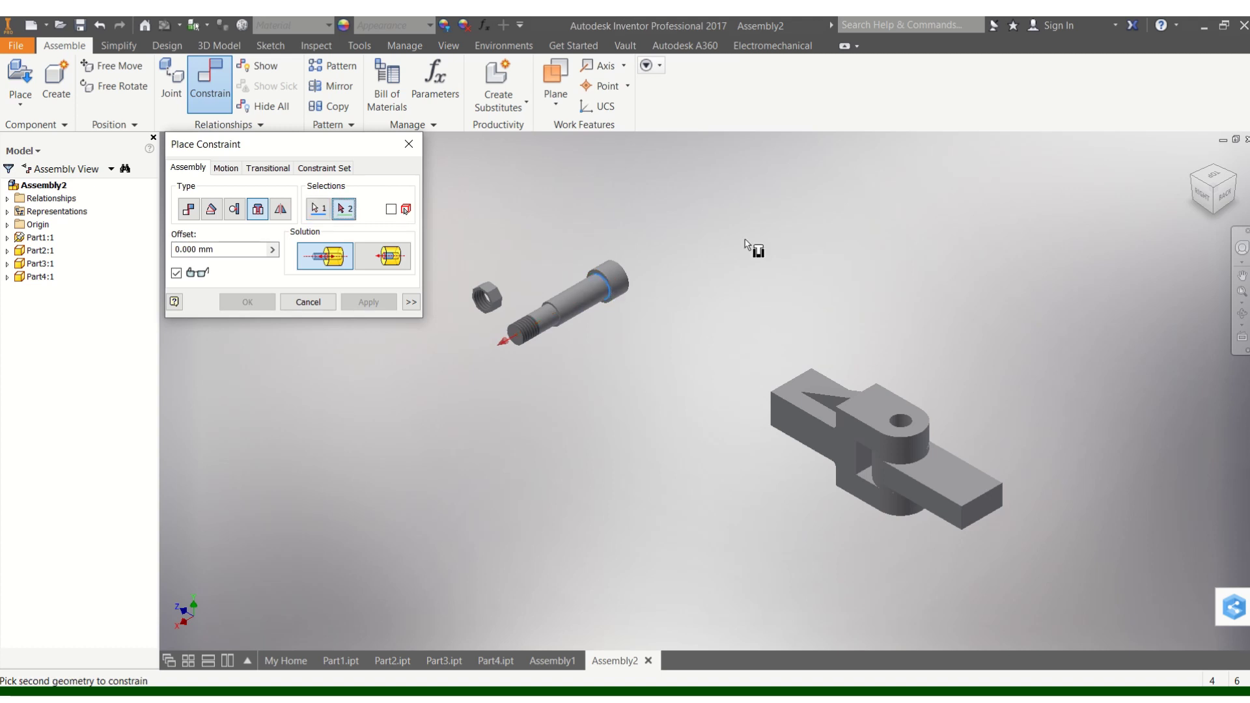
{"action": "left_click", "coordinate": [1212, 213]}
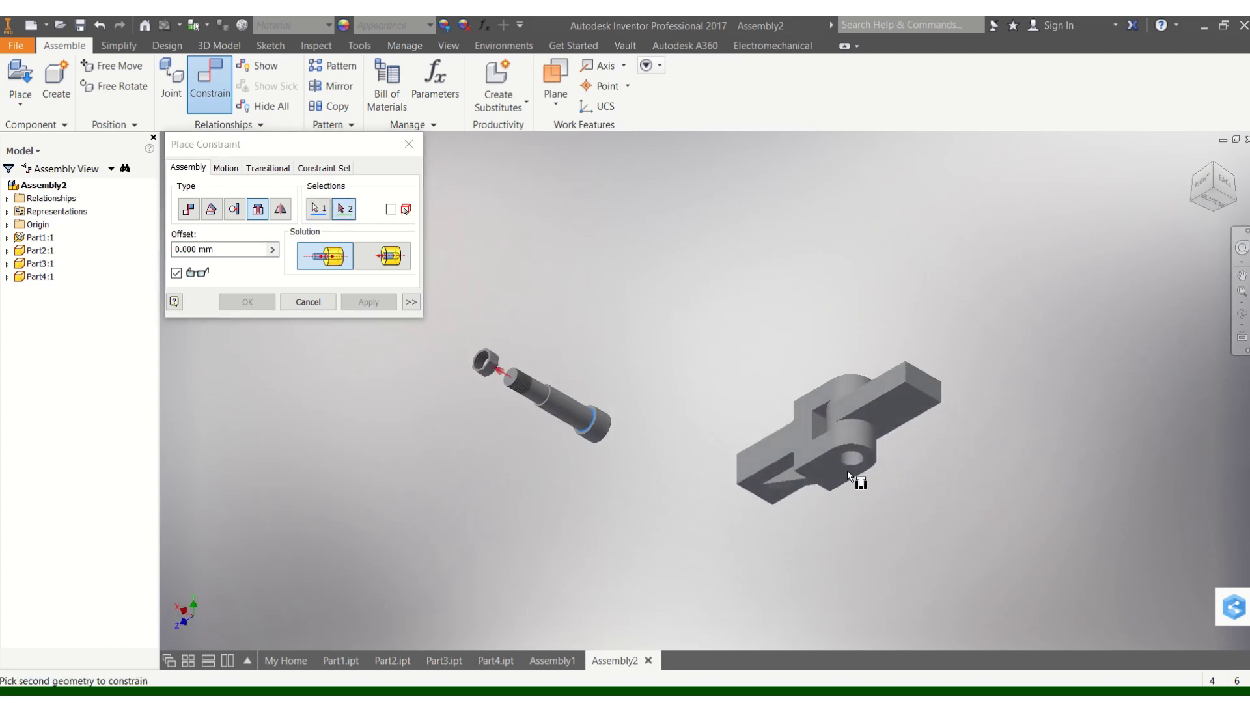
{"action": "left_click", "coordinate": [852, 464]}
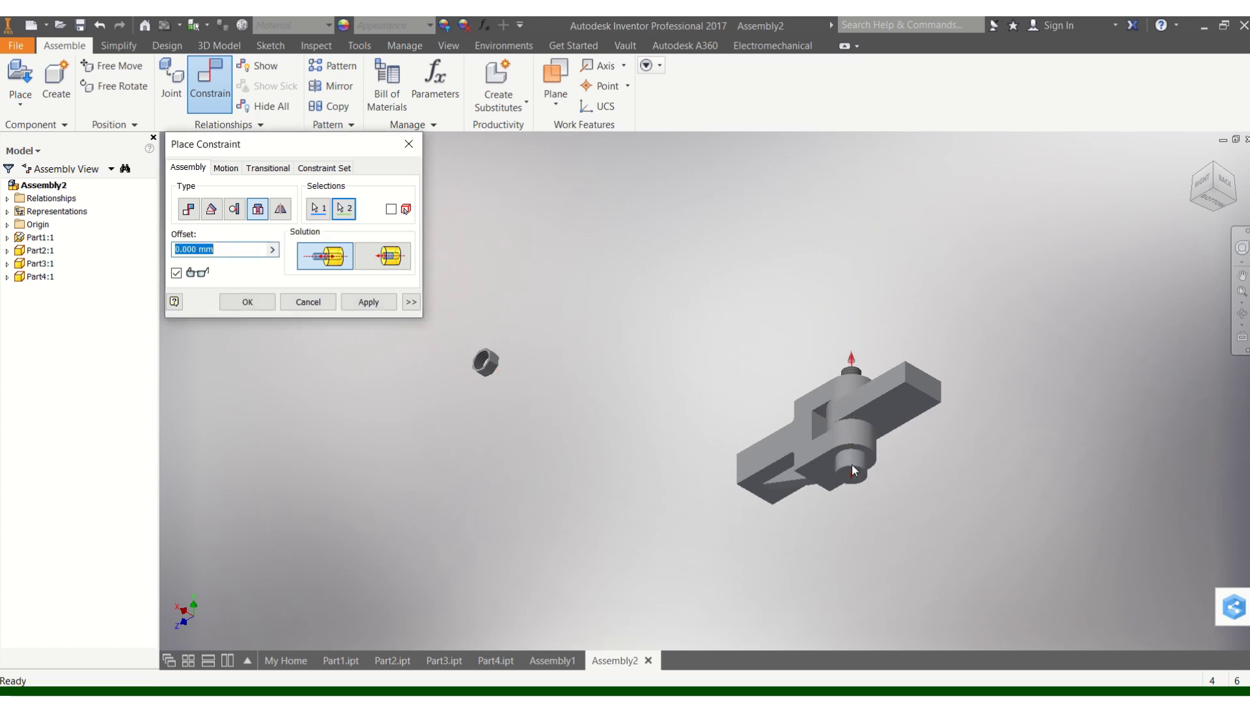
{"action": "left_click", "coordinate": [368, 309]}
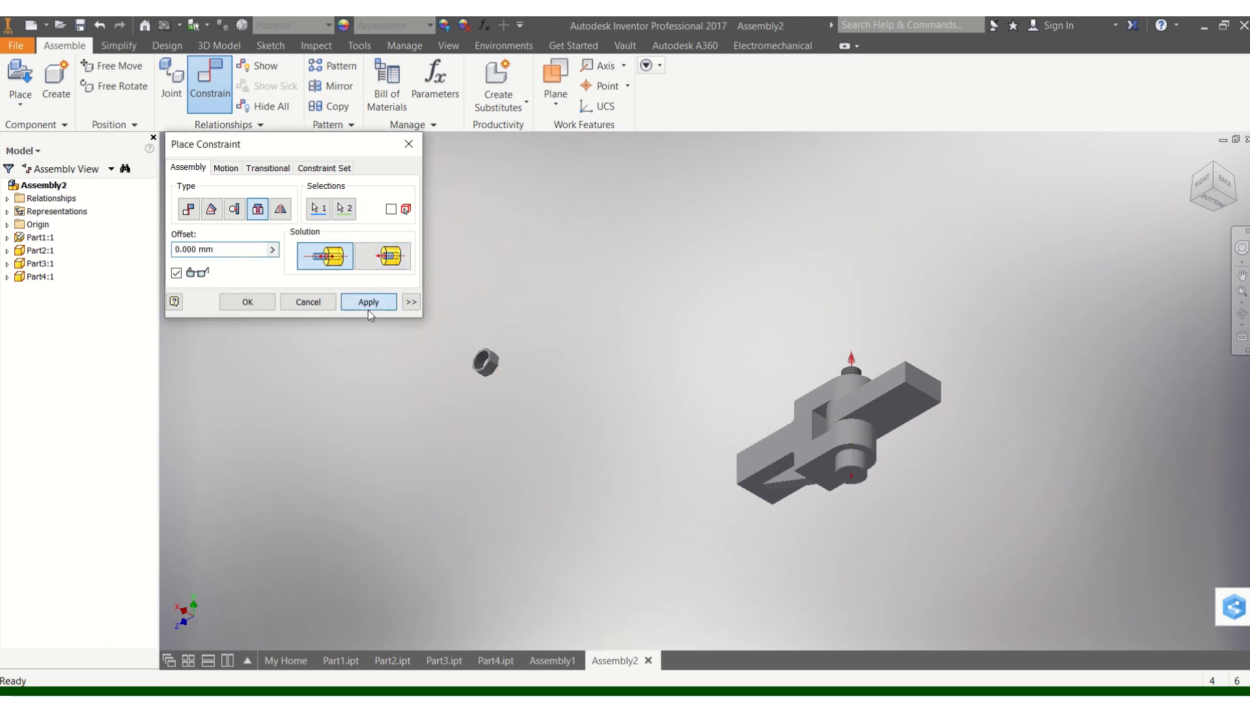
{"action": "left_click", "coordinate": [322, 308]}
{"action": "left_click", "coordinate": [858, 473]}
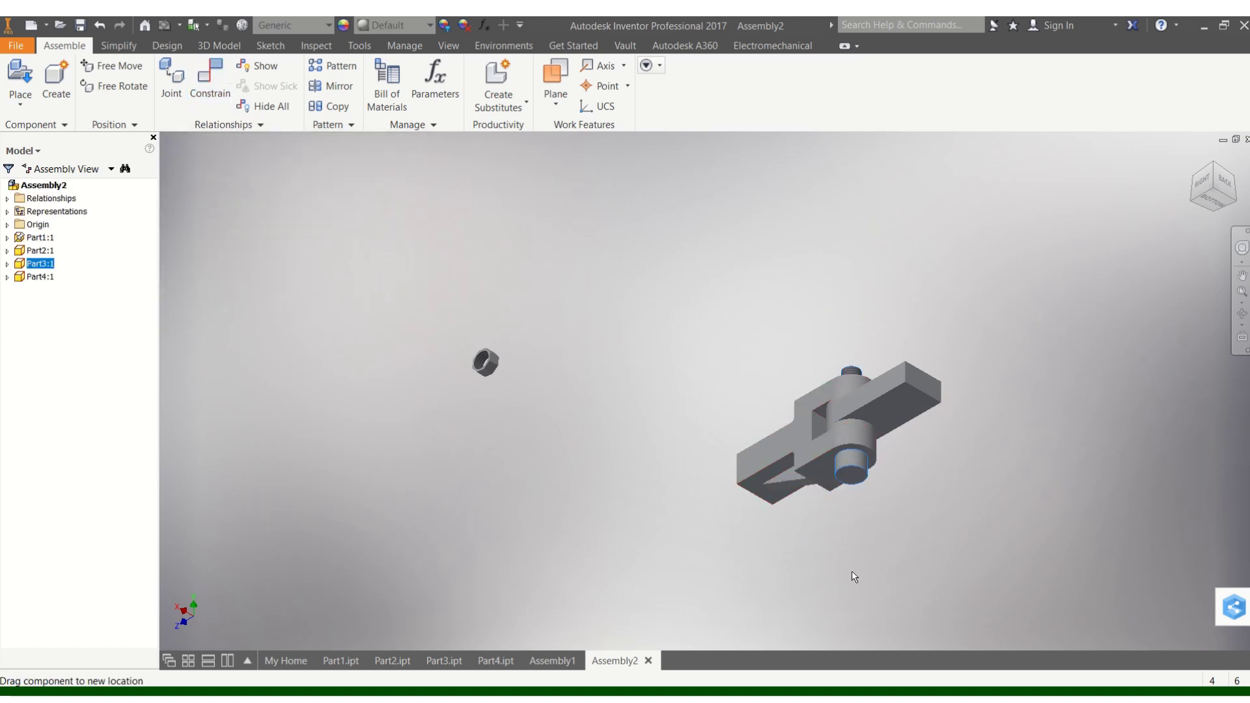
- Apply an Insert constraint with 0 mm offset and opposed solution between the nut's (Part4) hole edge and the outer hole edge of Part1's upper fork arm
{"action": "left_click", "coordinate": [910, 246]}
{"action": "left_click", "coordinate": [1194, 156]}
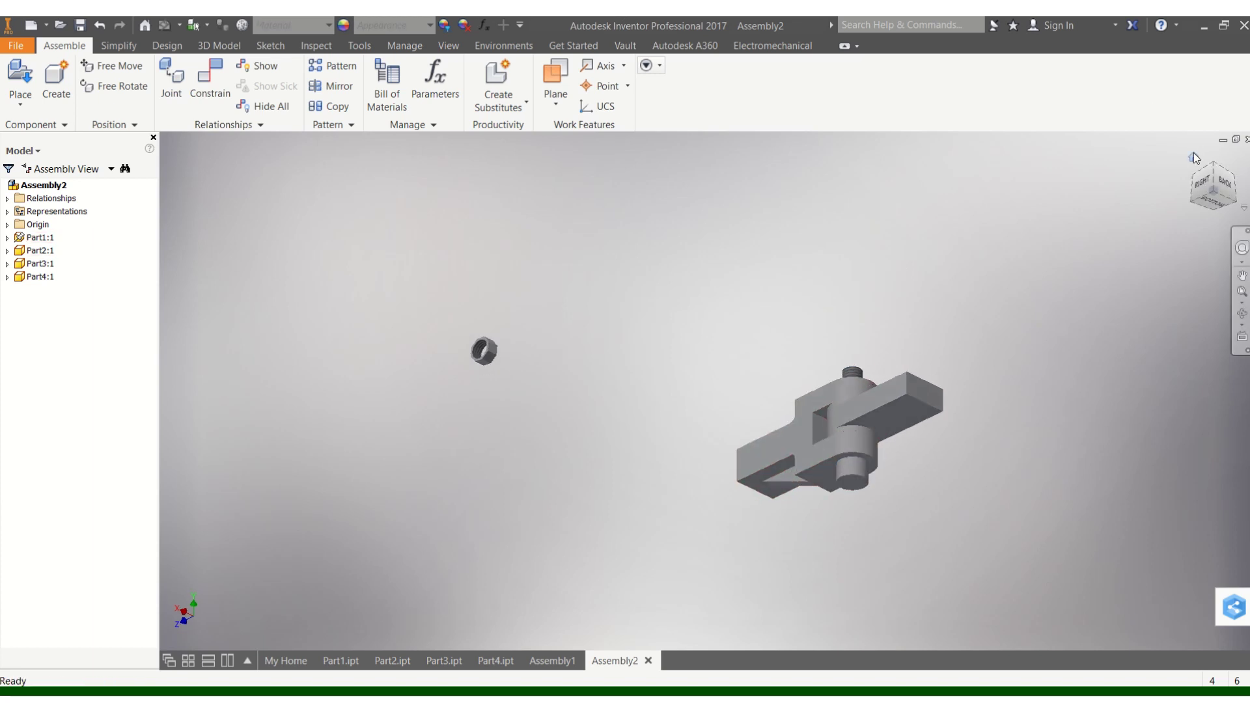
{"action": "left_click", "coordinate": [209, 91]}
{"action": "left_click", "coordinate": [256, 214]}
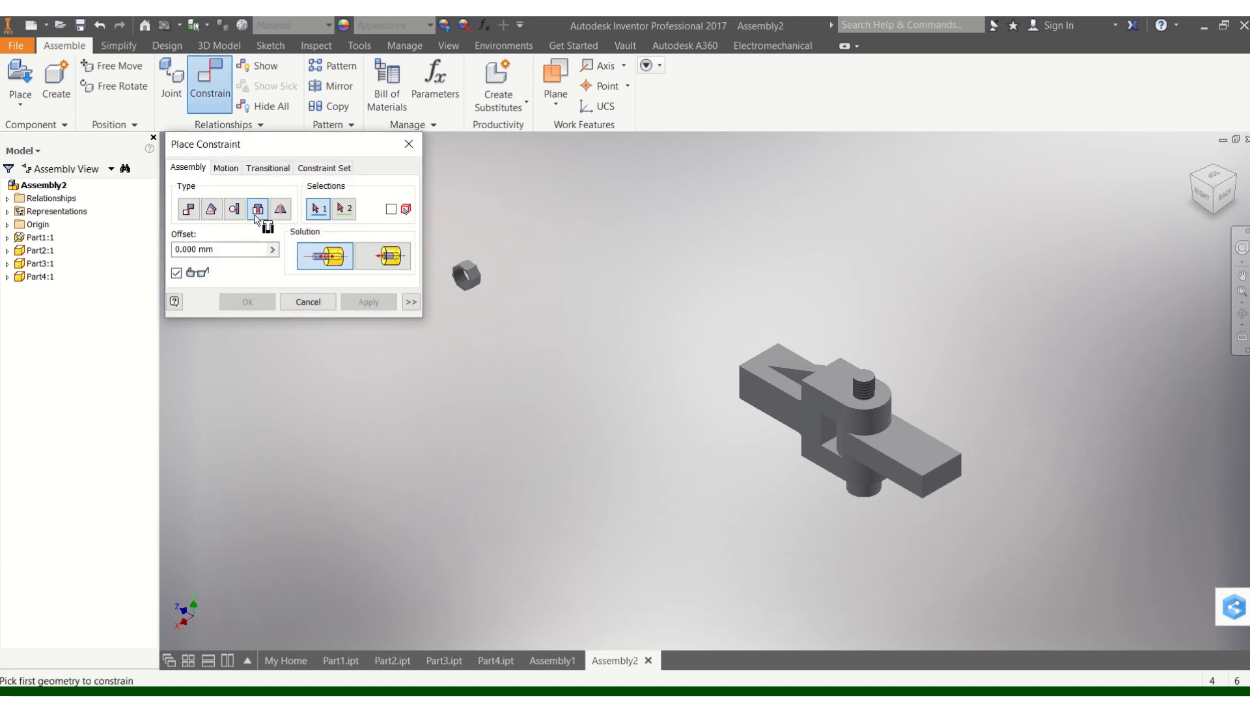
{"action": "left_click", "coordinate": [463, 284]}
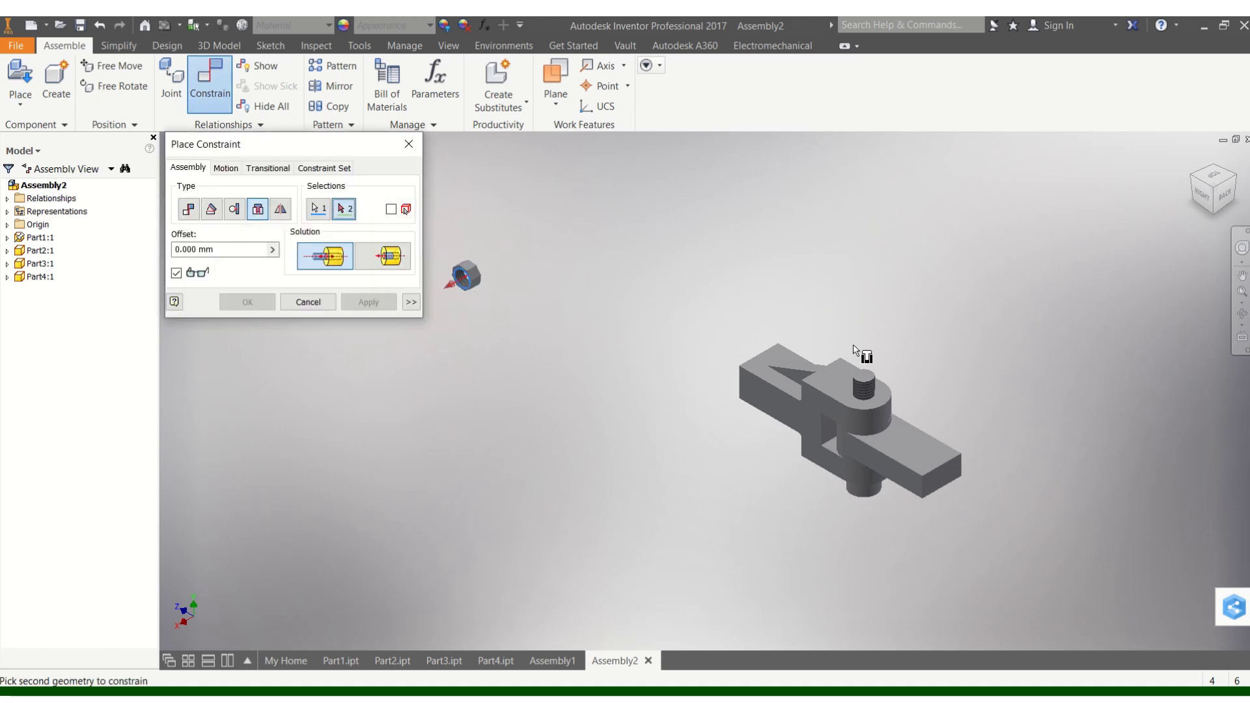
{"action": "left_click", "coordinate": [872, 401]}
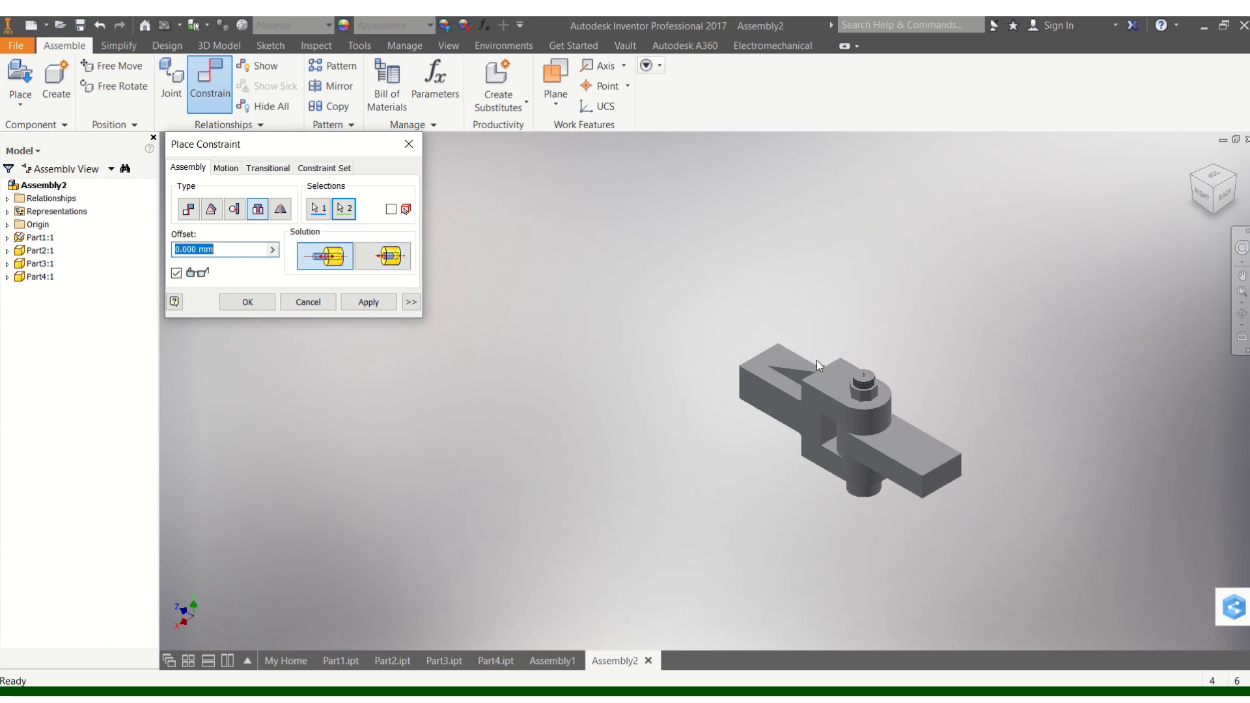
{"action": "left_click", "coordinate": [393, 259]}
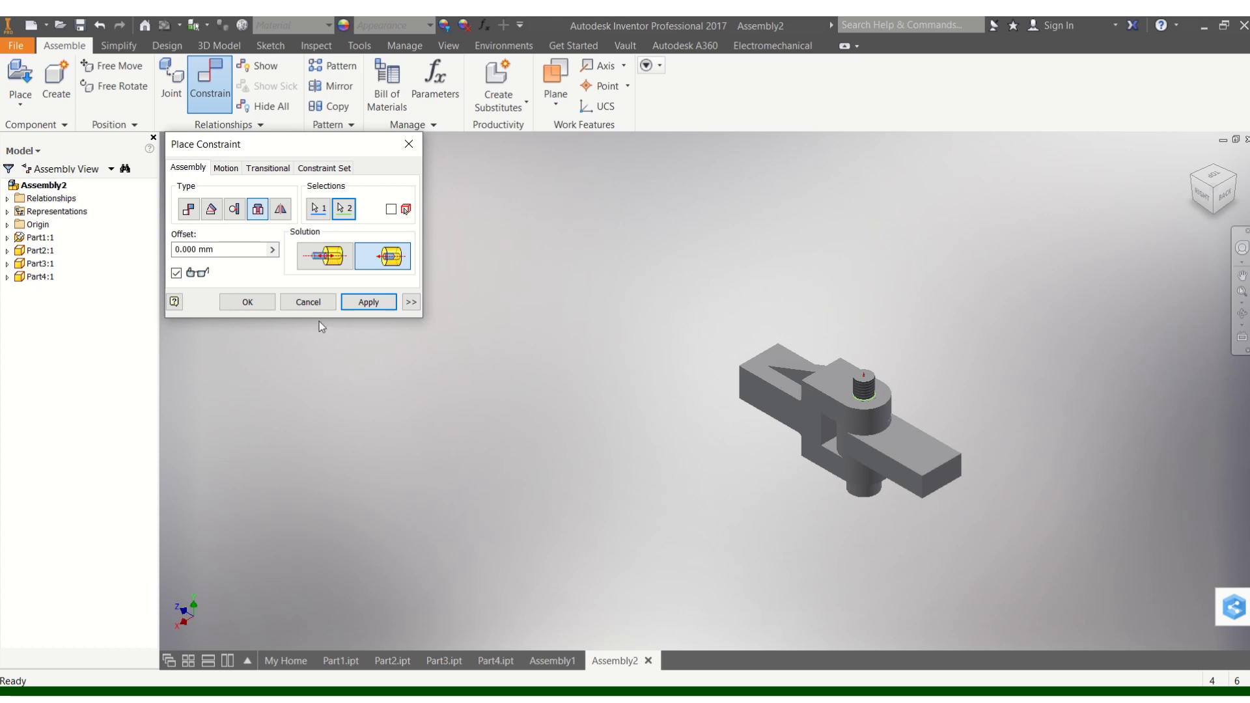
{"action": "left_click", "coordinate": [330, 257]}
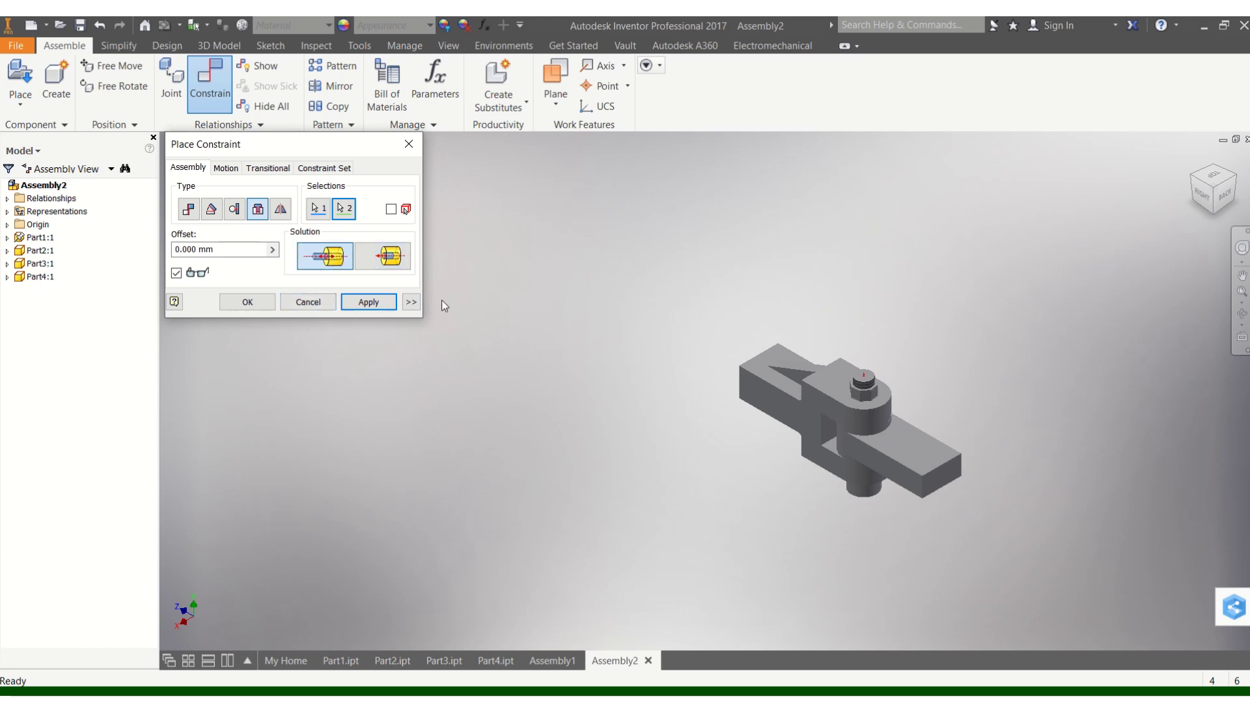
{"action": "left_click", "coordinate": [390, 260]}
{"action": "left_click", "coordinate": [331, 259]}
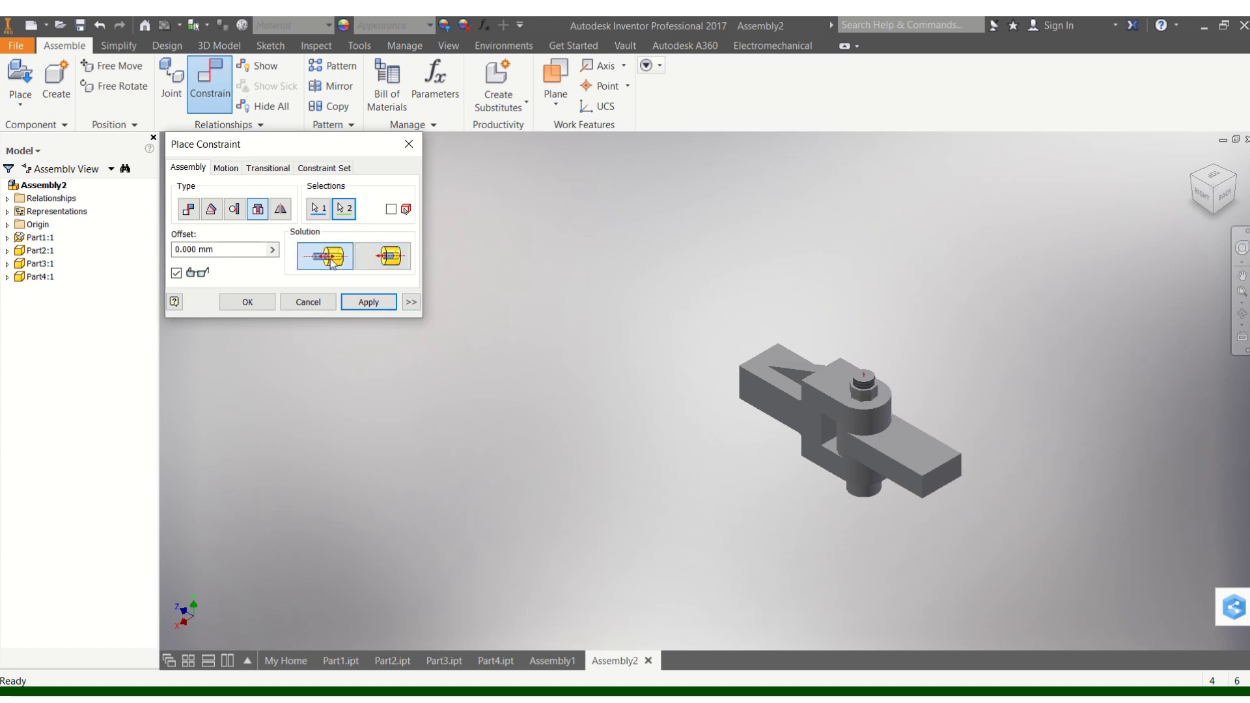
{"action": "left_click", "coordinate": [368, 302]}
{"action": "left_click", "coordinate": [308, 302]}
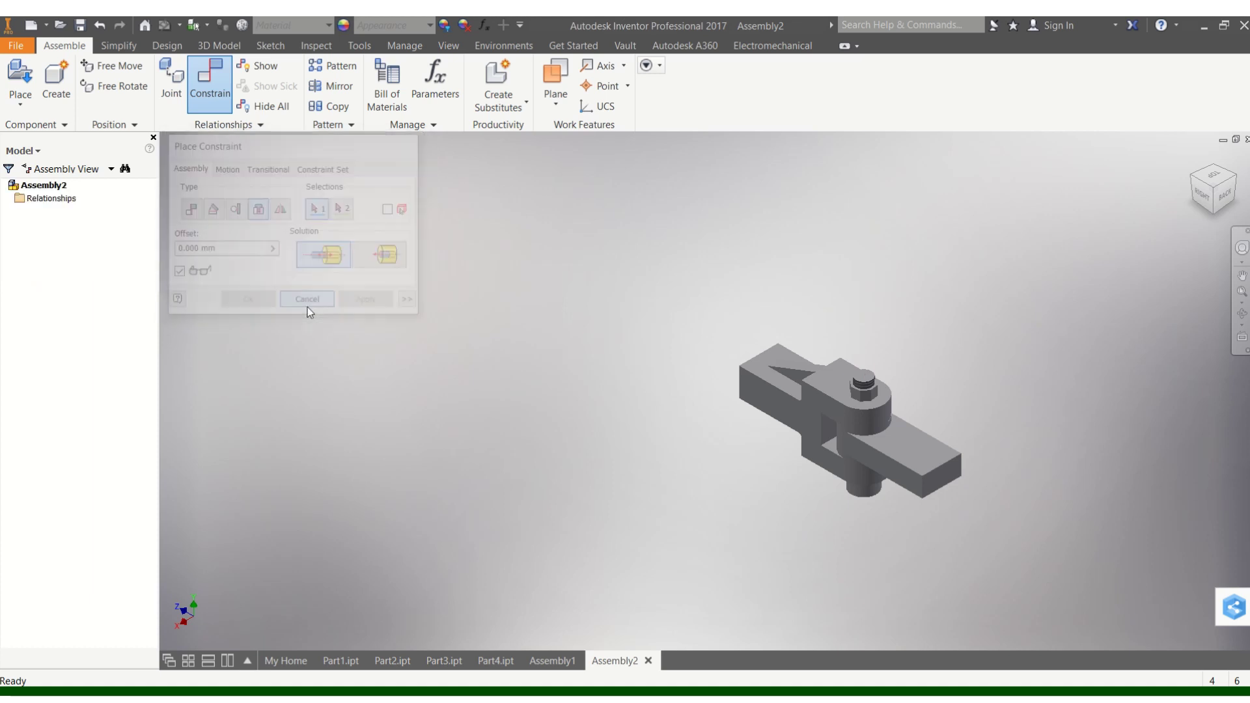
{"action": "left_click", "coordinate": [866, 402]}
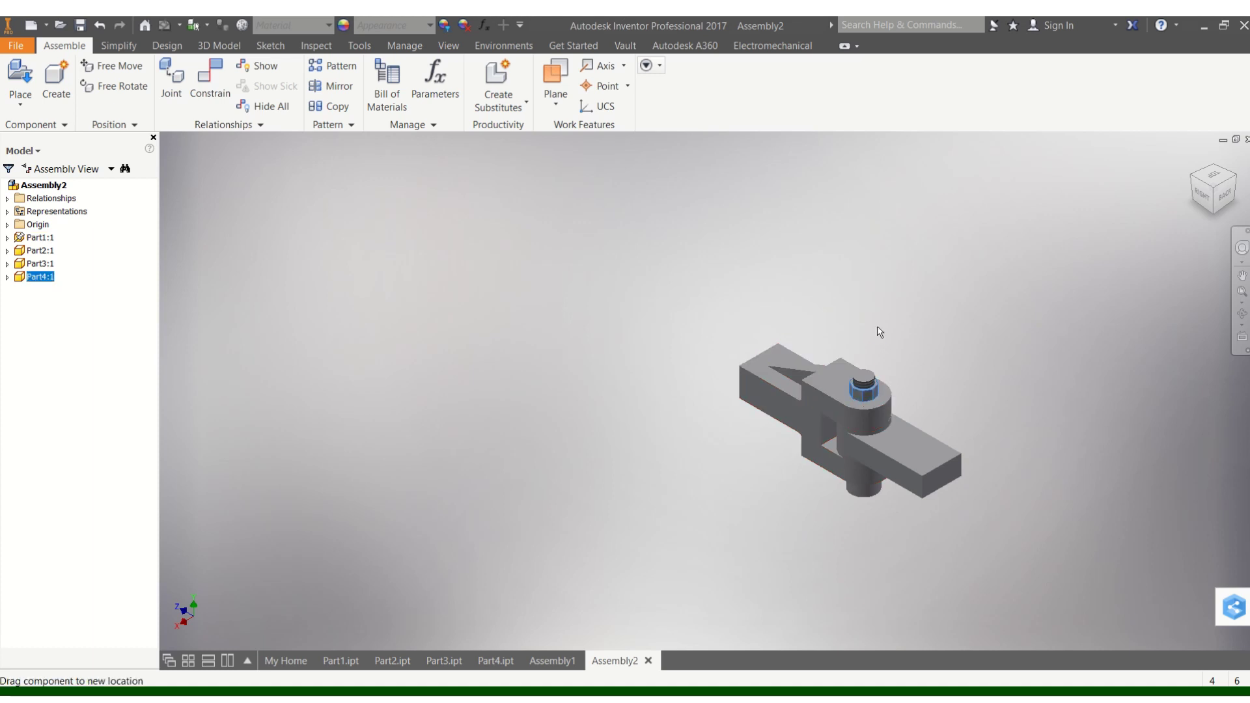
{"action": "left_click", "coordinate": [879, 279]}
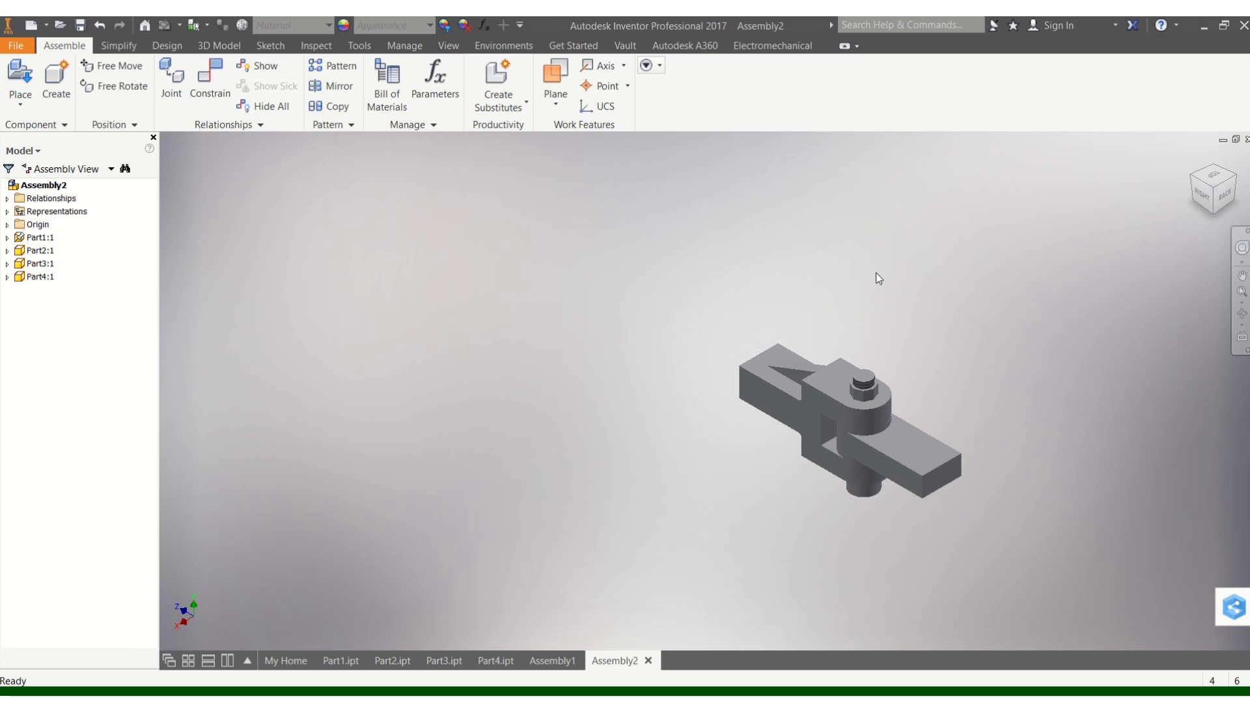
{"action": "mouse_move", "coordinate": [1189, 168]}
{"action": "left_click", "coordinate": [1195, 157]}
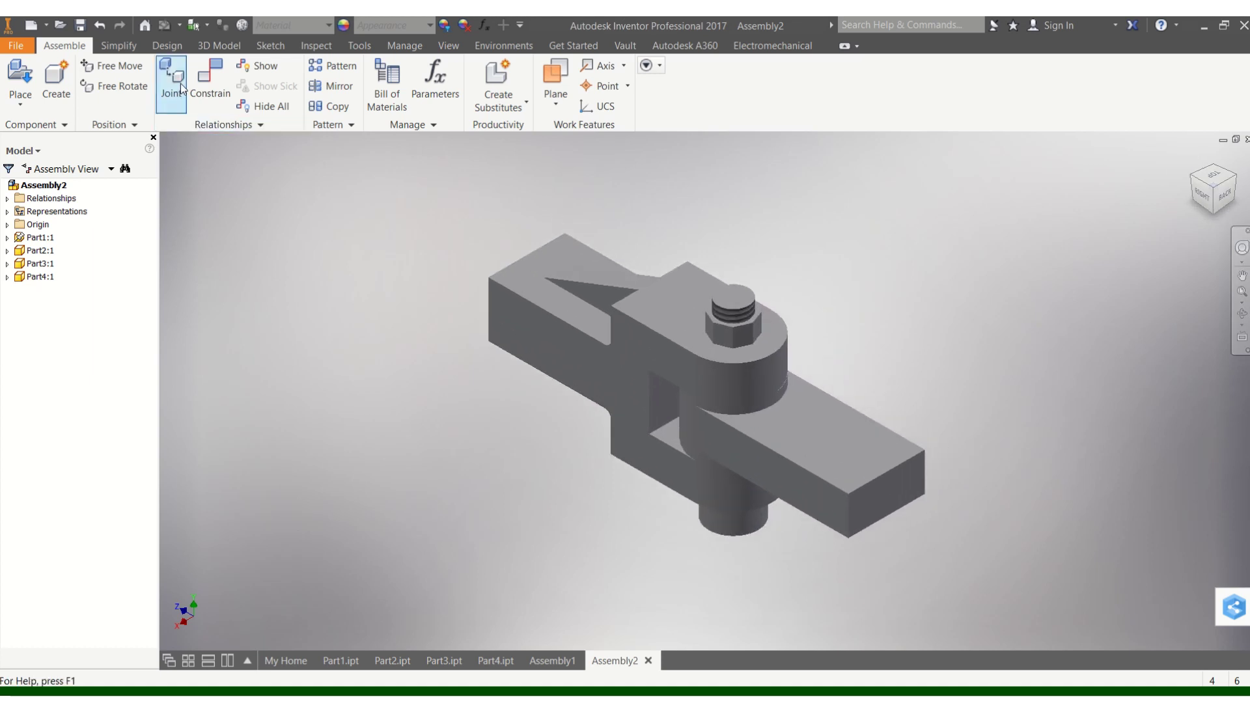
{"action": "left_click", "coordinate": [214, 93]}
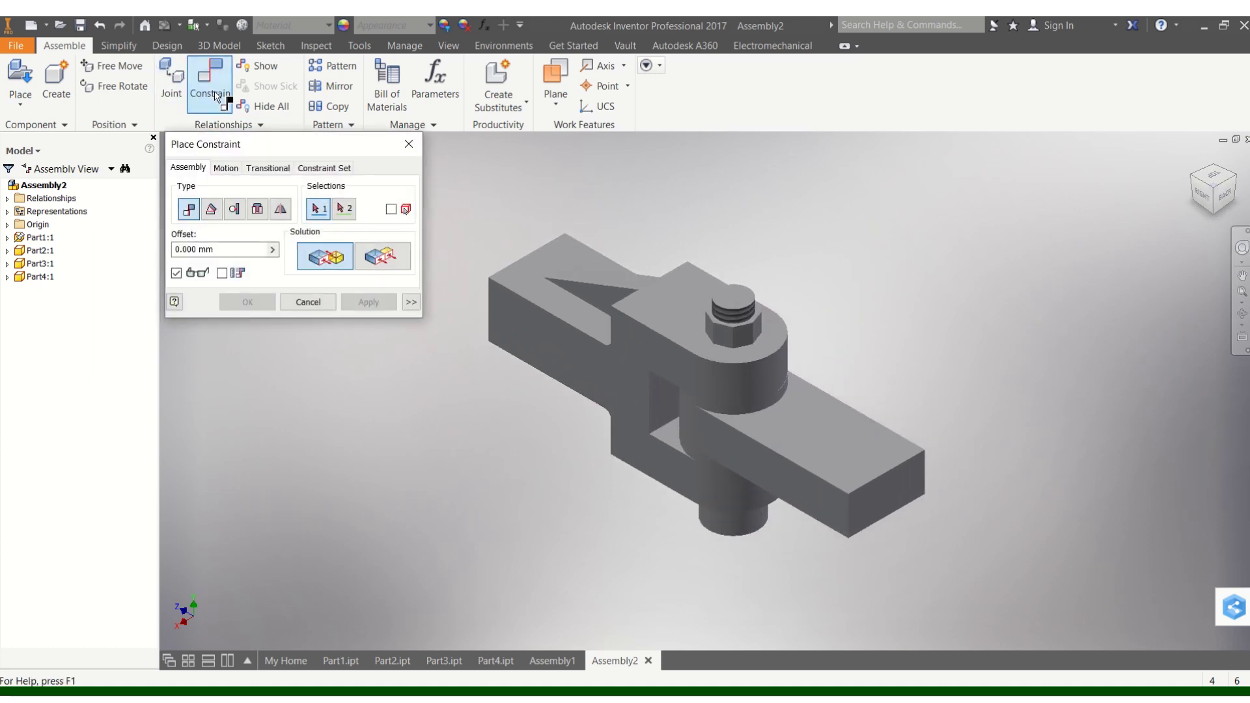
{"action": "left_click", "coordinate": [284, 214]}
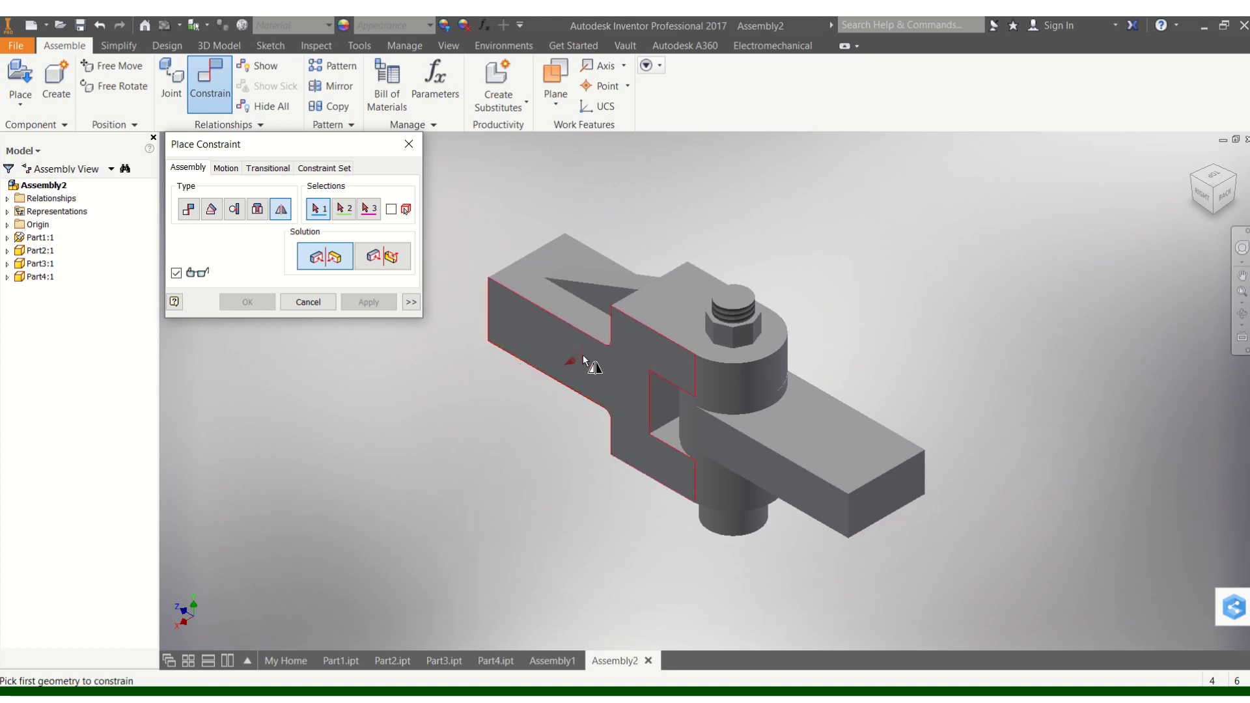
{"action": "mouse_move", "coordinate": [583, 354]}
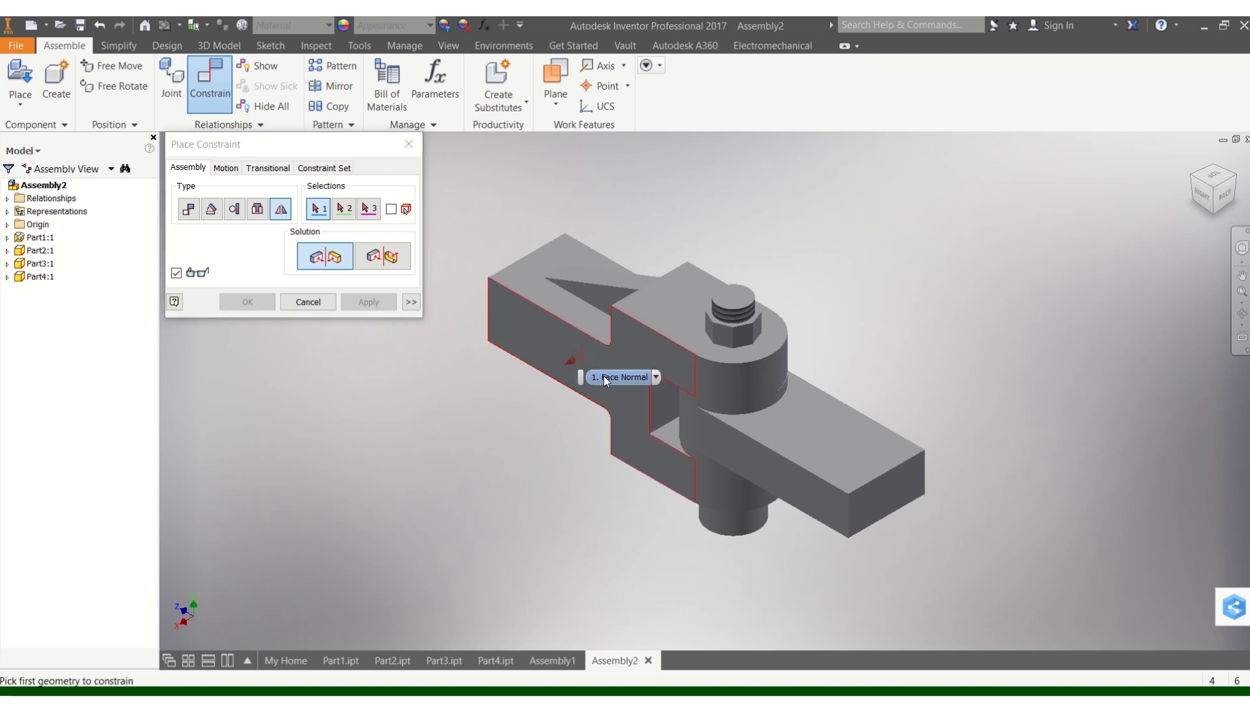
{"action": "left_click", "coordinate": [604, 377]}
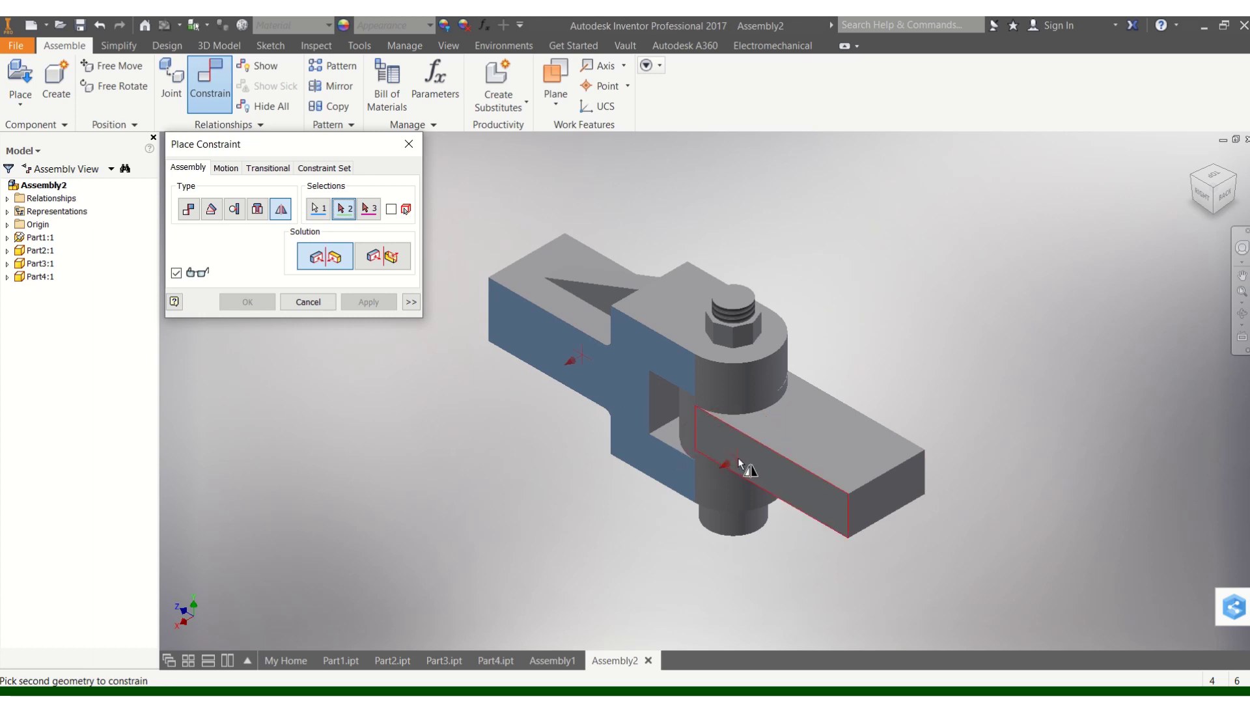
{"action": "left_click", "coordinate": [308, 303]}
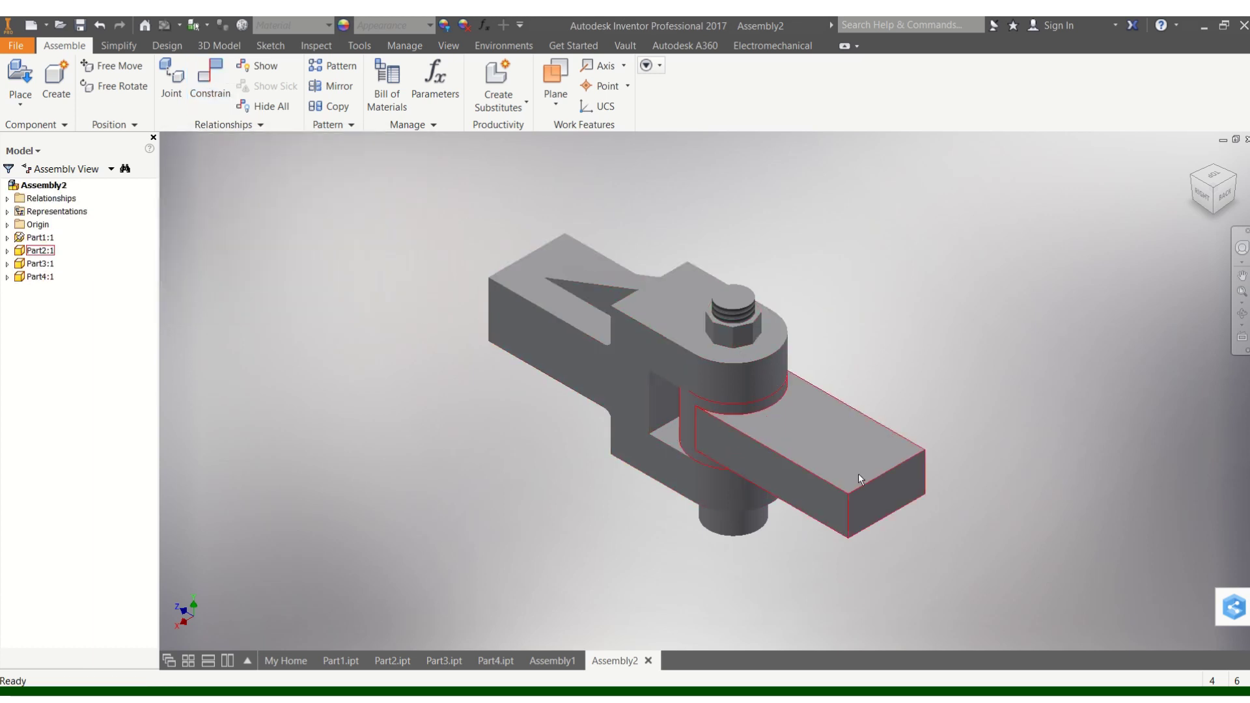
- Swing Part2 about the pin, and apply a 0° Angle constraint between the side faces of Part1 and Part2 with Part1's side face as reference vector
{"action": "left_click_drag", "start_coordinate": [858, 474], "coordinate": [733, 520]}
{"action": "left_click", "coordinate": [861, 433]}
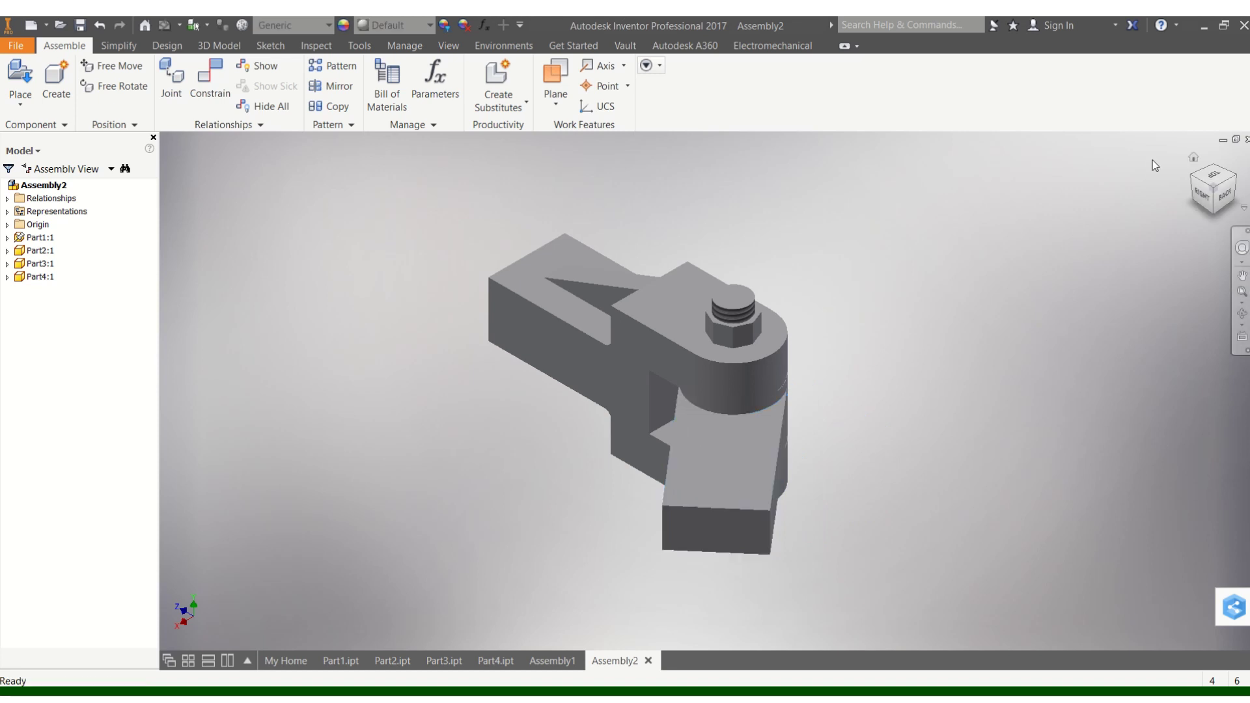
{"action": "left_click", "coordinate": [210, 79]}
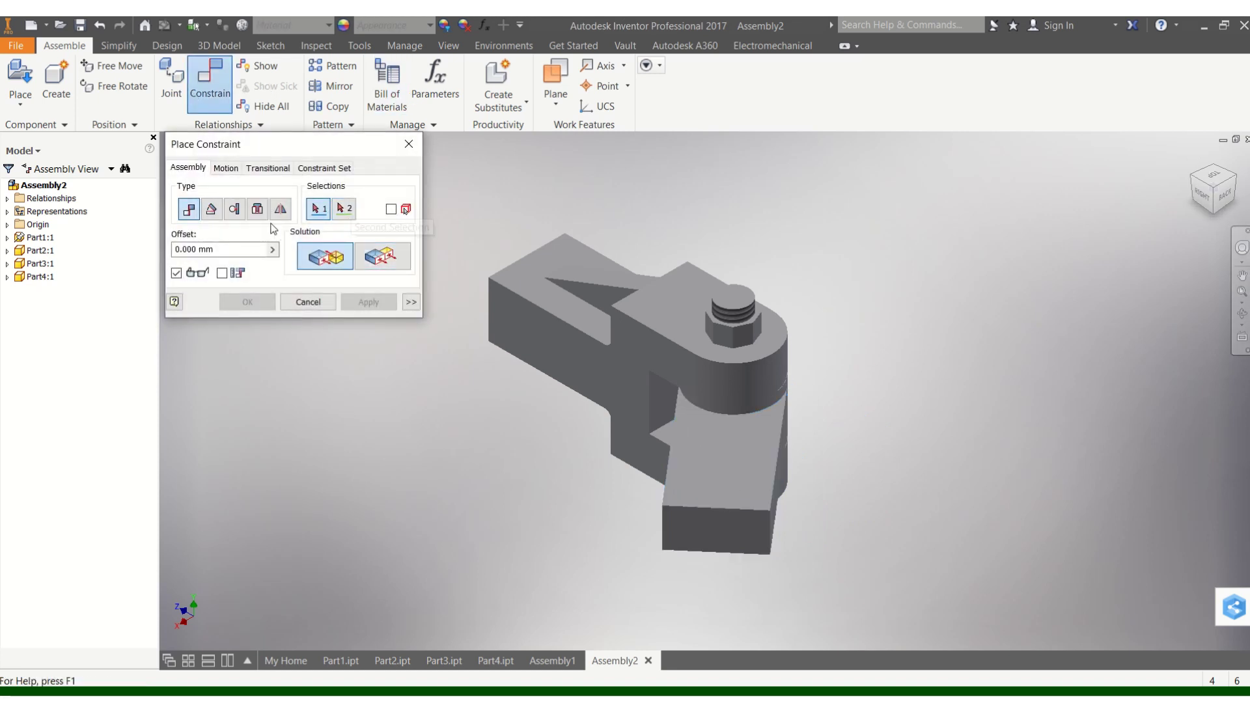
{"action": "left_click", "coordinate": [282, 210]}
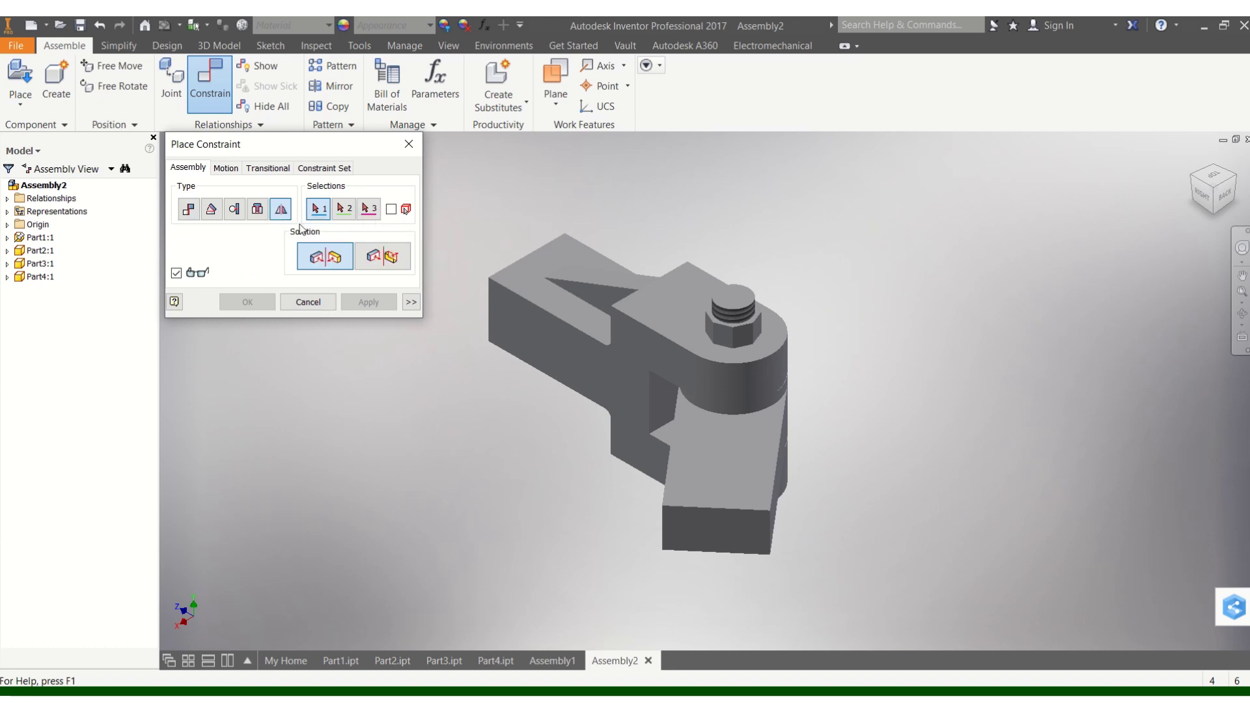
{"action": "left_click", "coordinate": [213, 210]}
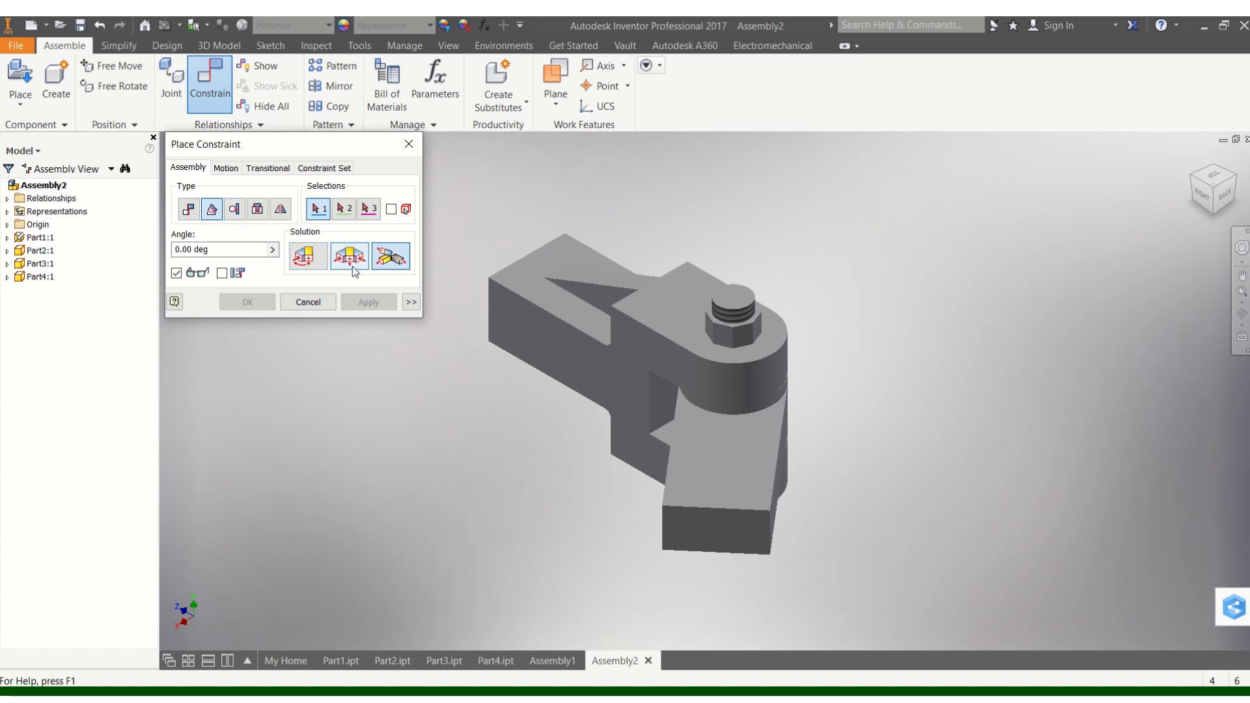
{"action": "left_click", "coordinate": [509, 322]}
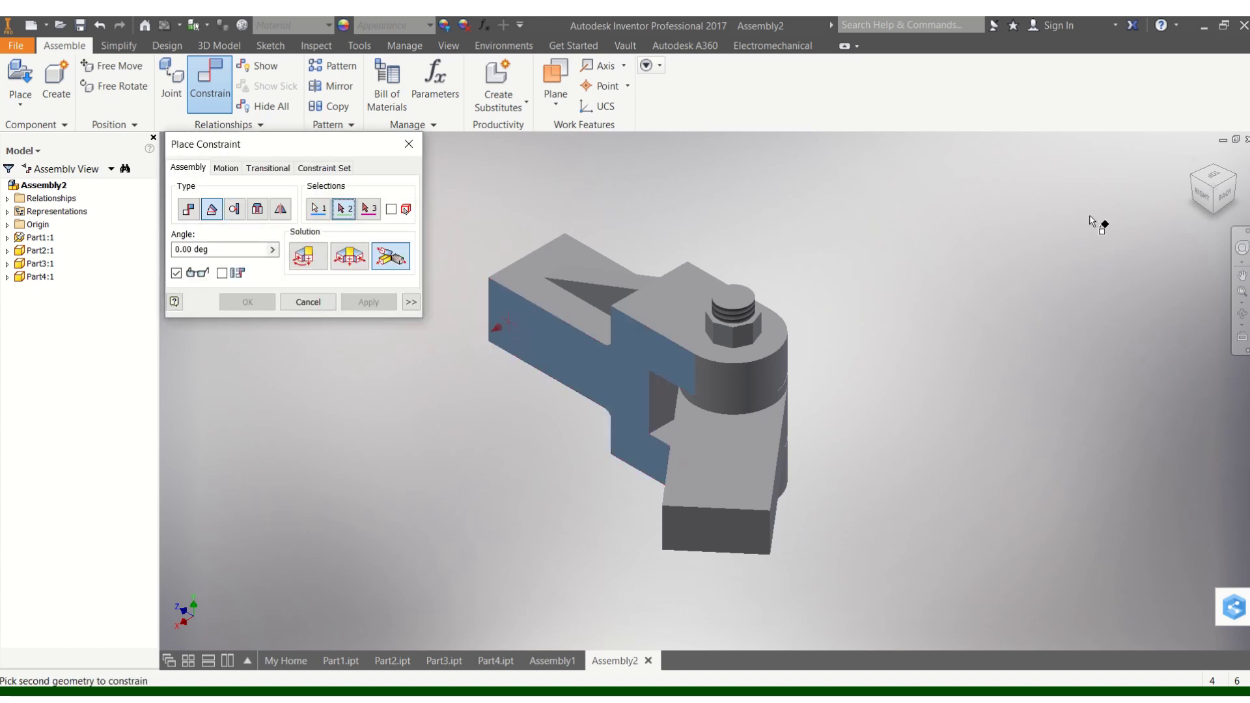
{"action": "left_click", "coordinate": [1193, 172]}
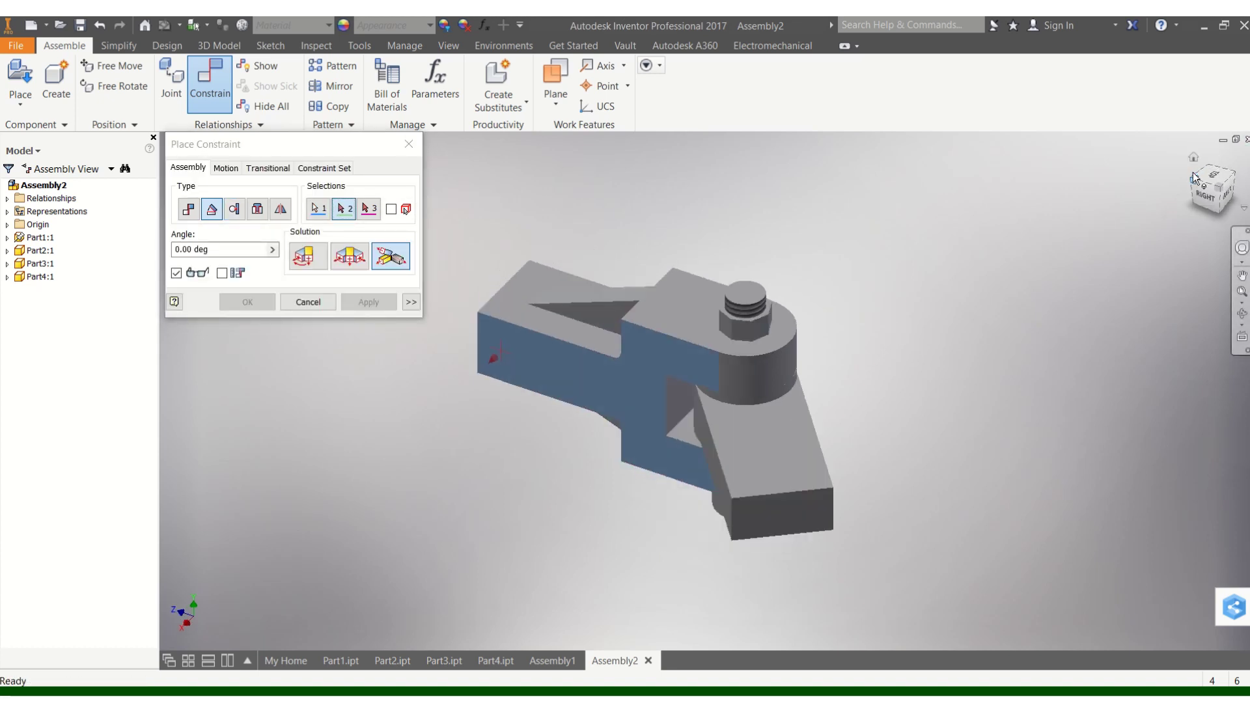
{"action": "left_click", "coordinate": [834, 379]}
{"action": "left_click", "coordinate": [833, 379]}
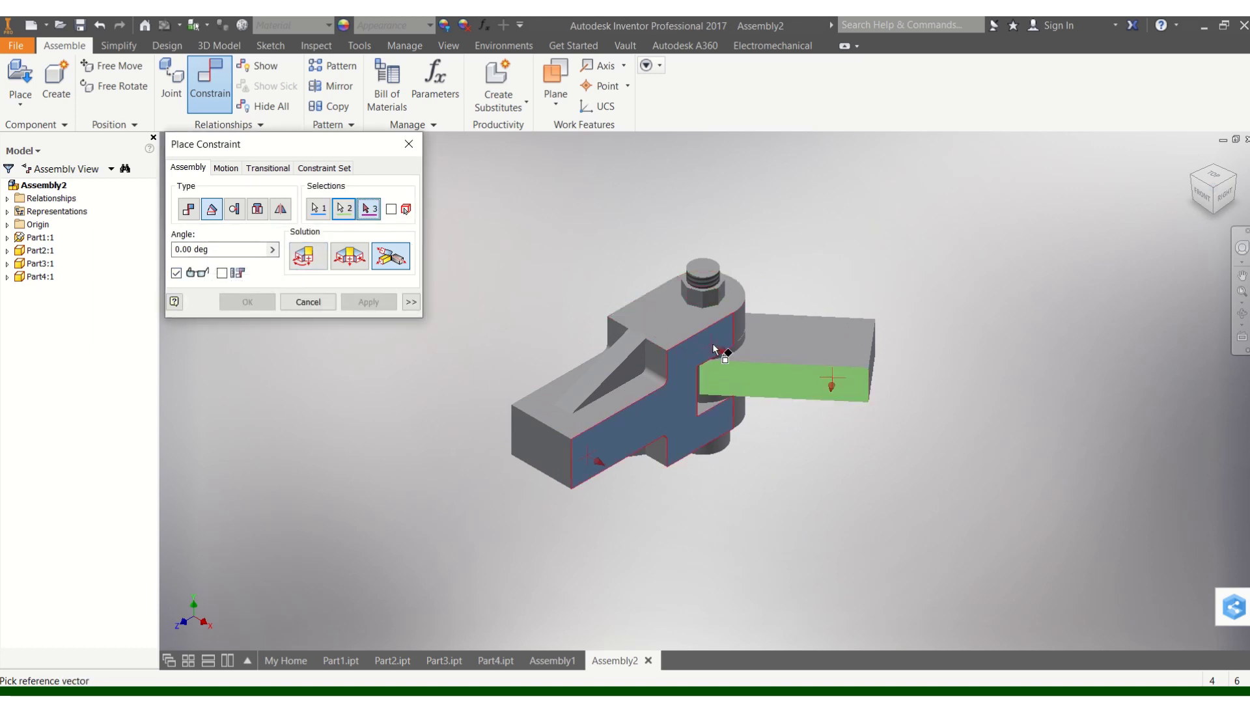
{"action": "left_click", "coordinate": [670, 401]}
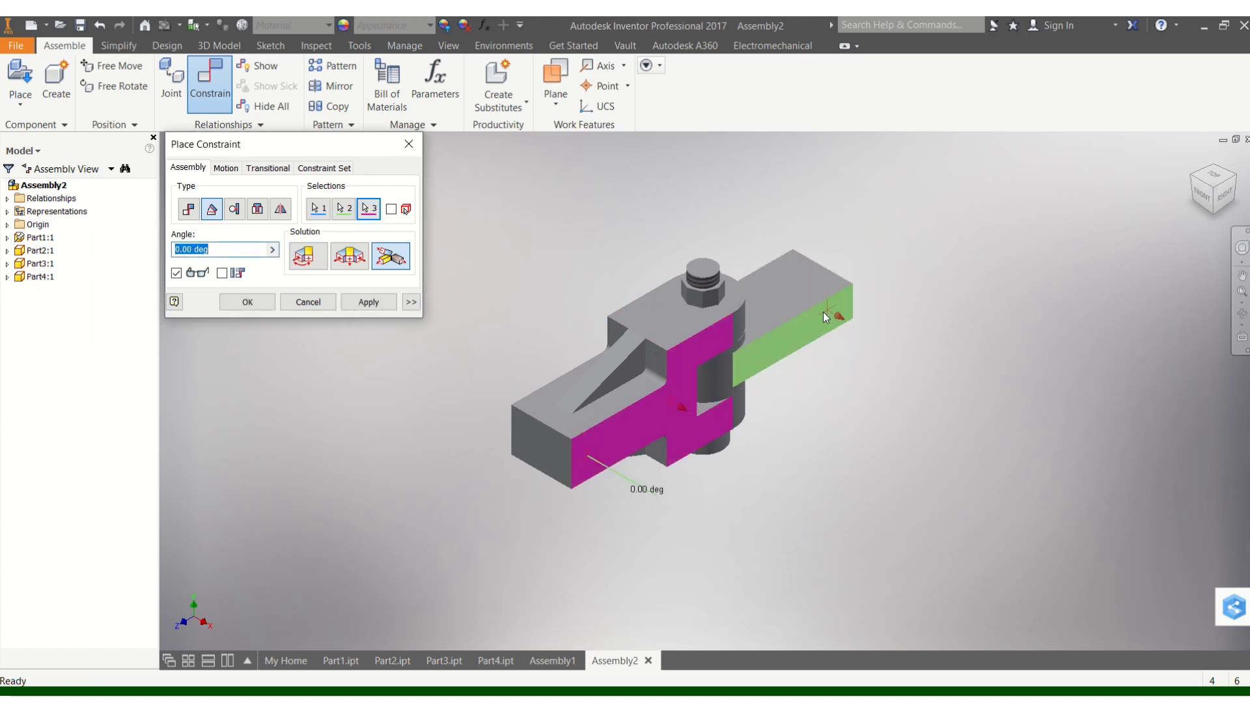
{"action": "left_click", "coordinate": [368, 302]}
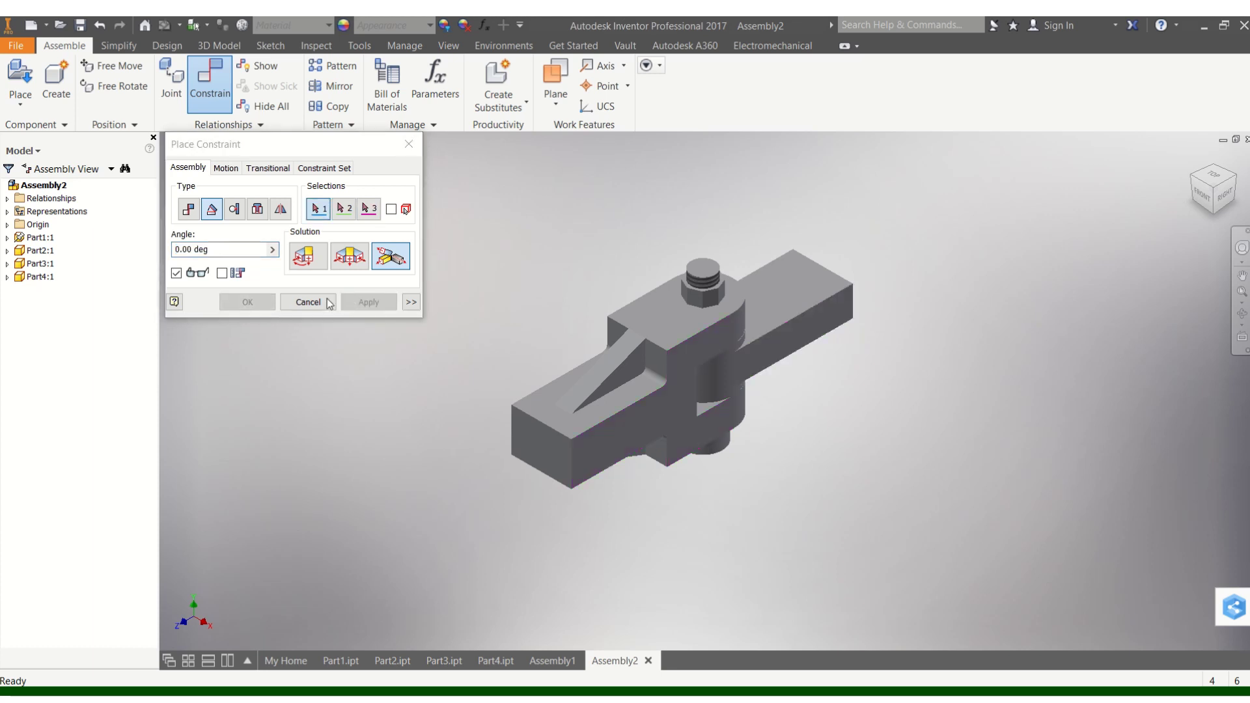
{"action": "left_click", "coordinate": [319, 303]}
{"action": "left_click", "coordinate": [790, 300]}
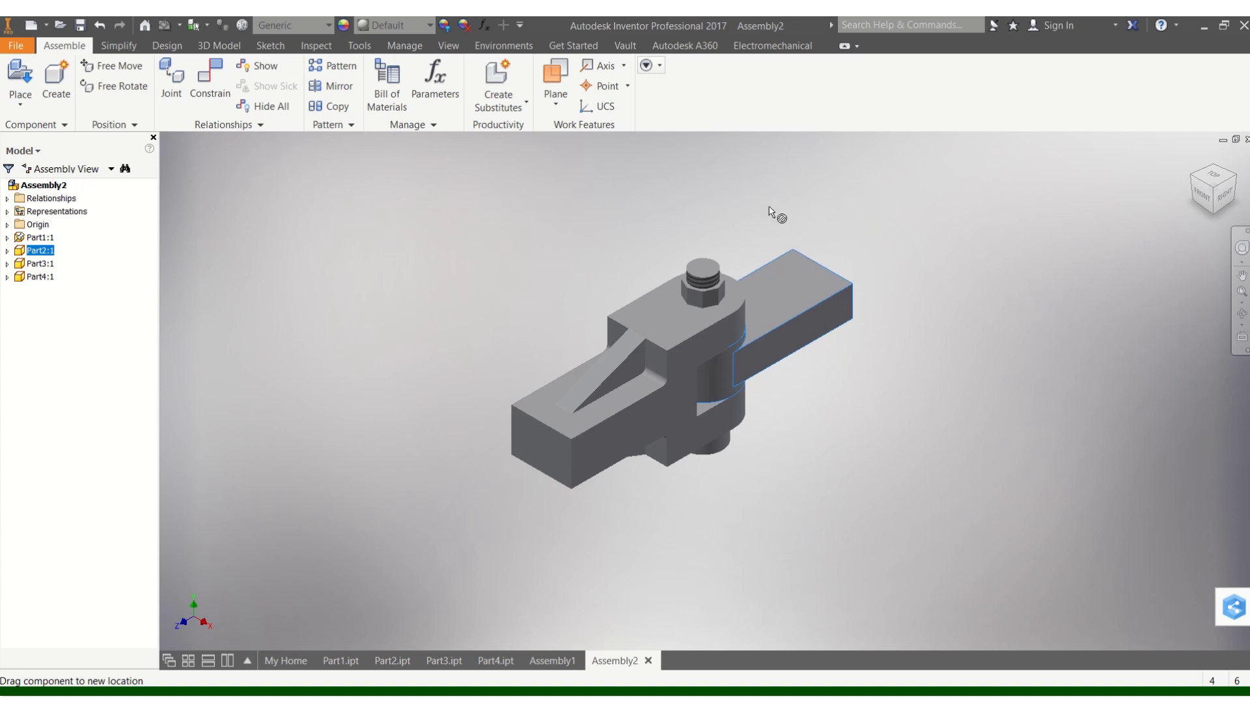
{"action": "left_click", "coordinate": [7, 252]}
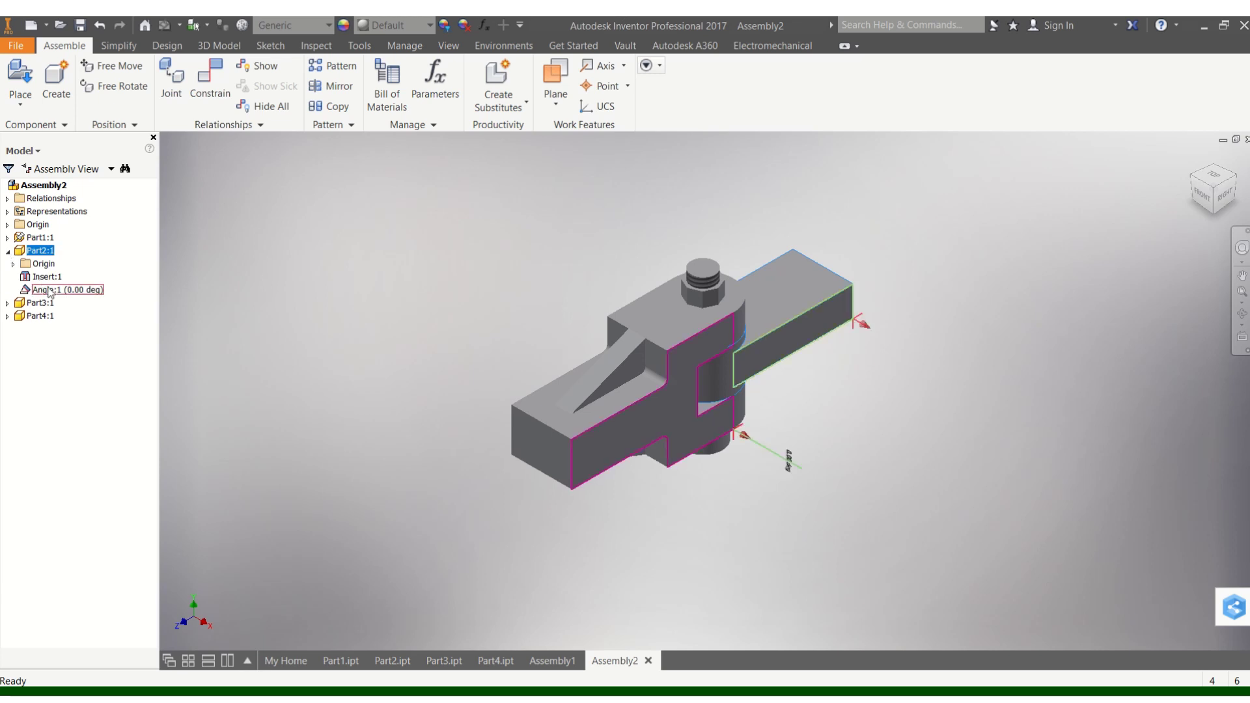
{"action": "left_click", "coordinate": [50, 291]}
{"action": "right_click", "coordinate": [50, 291]}
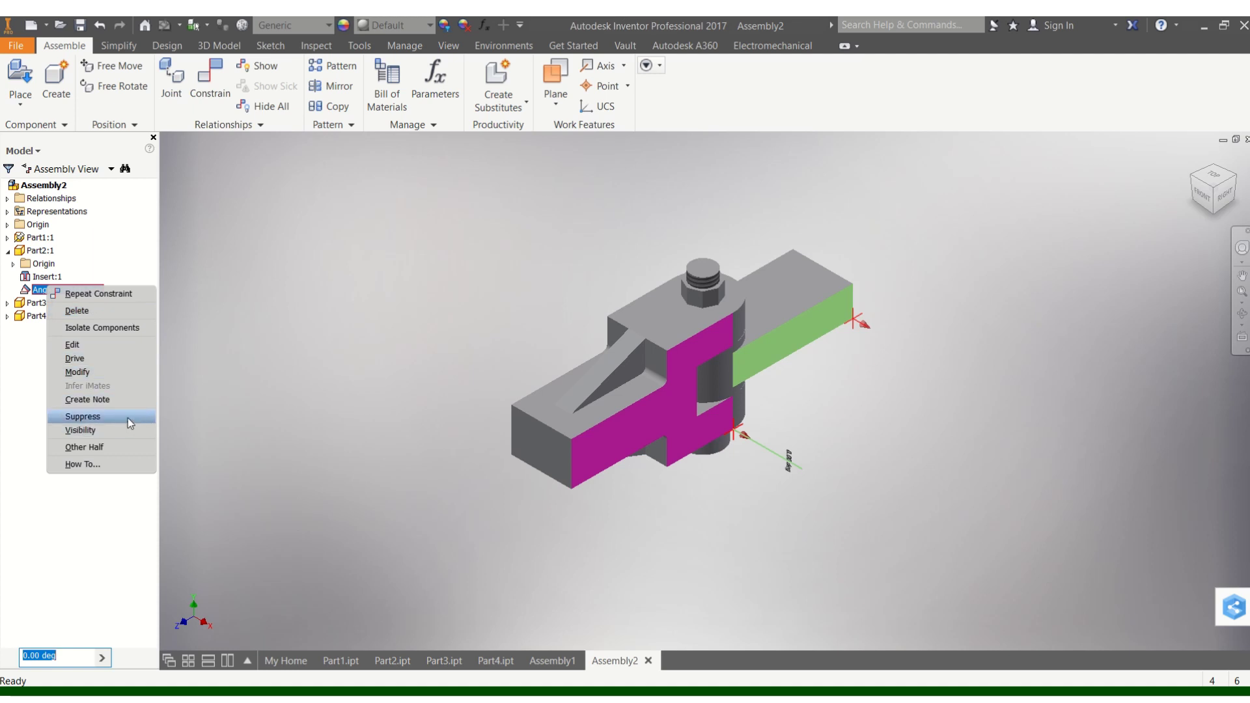
{"action": "left_click", "coordinate": [95, 357]}
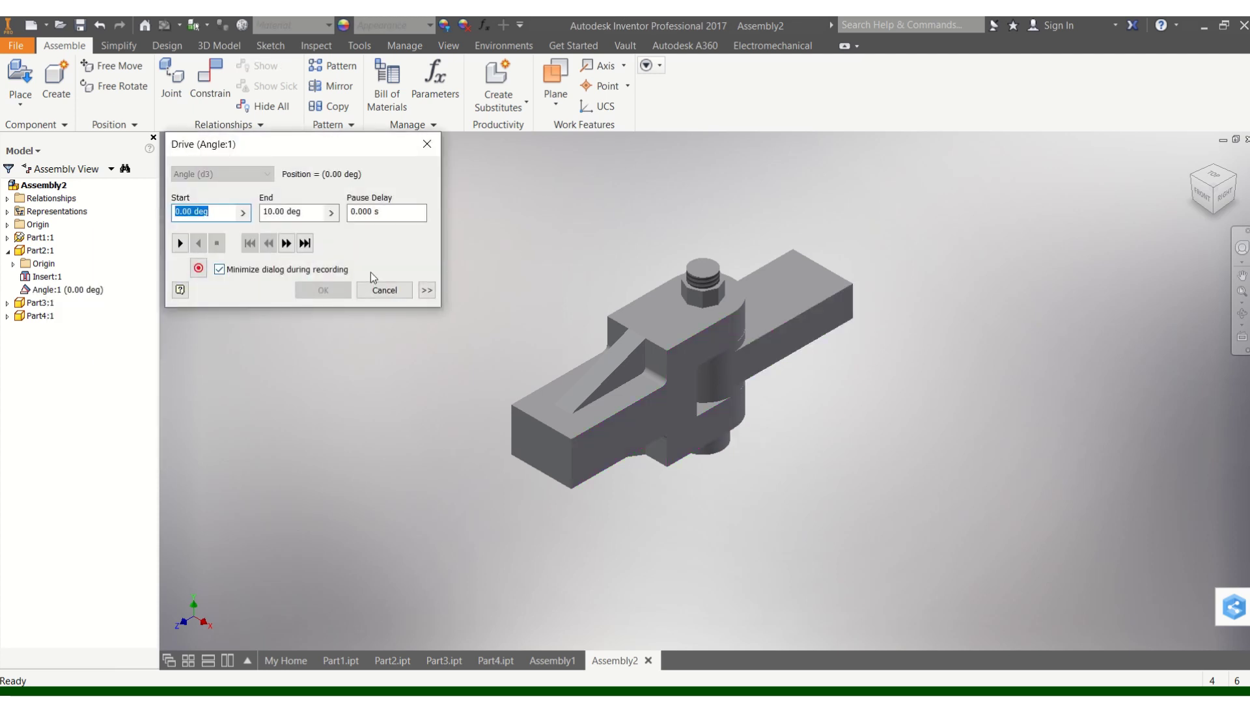
{"action": "left_click", "coordinate": [404, 291]}
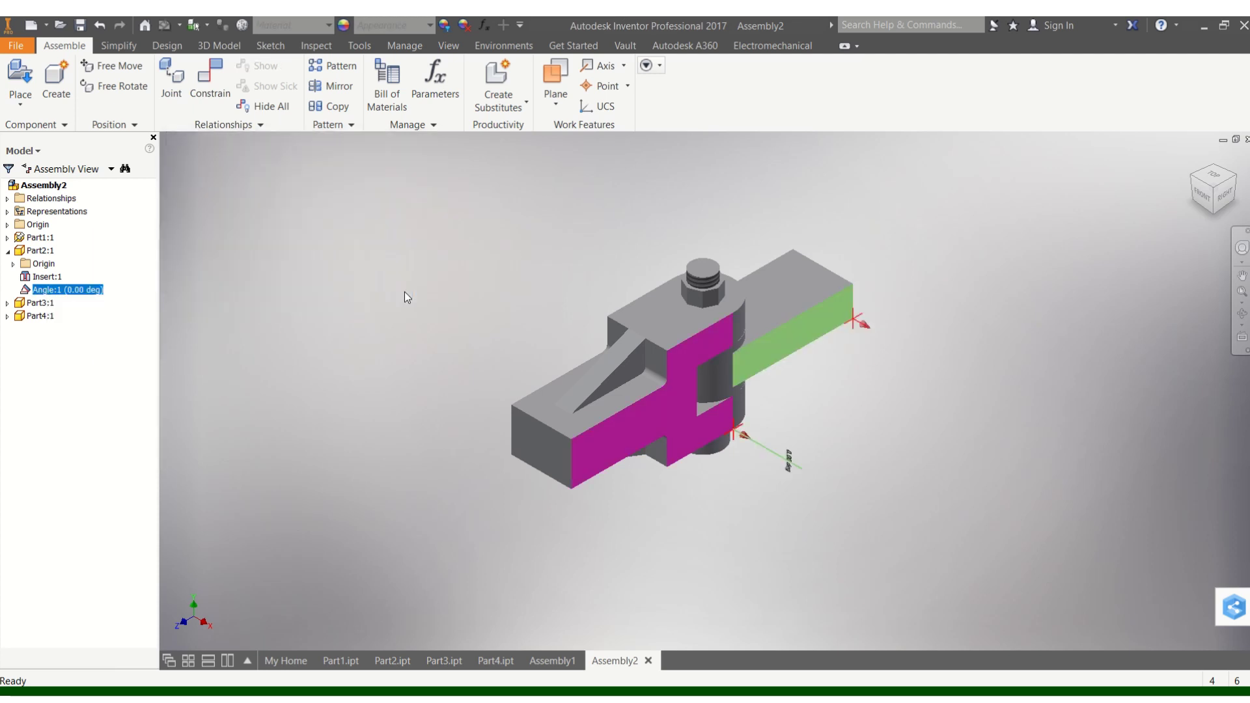
- Delete the Angle constraint from Part2 and test the link's rotation about the pin
{"action": "right_click", "coordinate": [95, 293]}
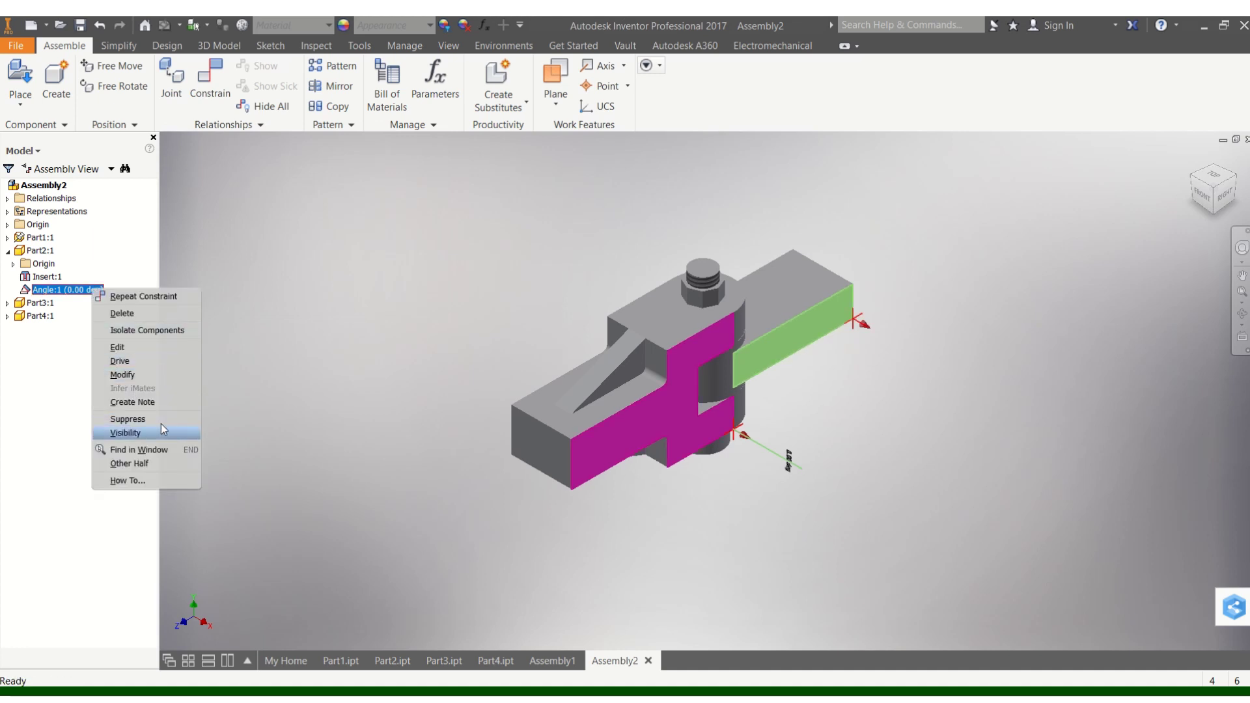
{"action": "left_click", "coordinate": [134, 313]}
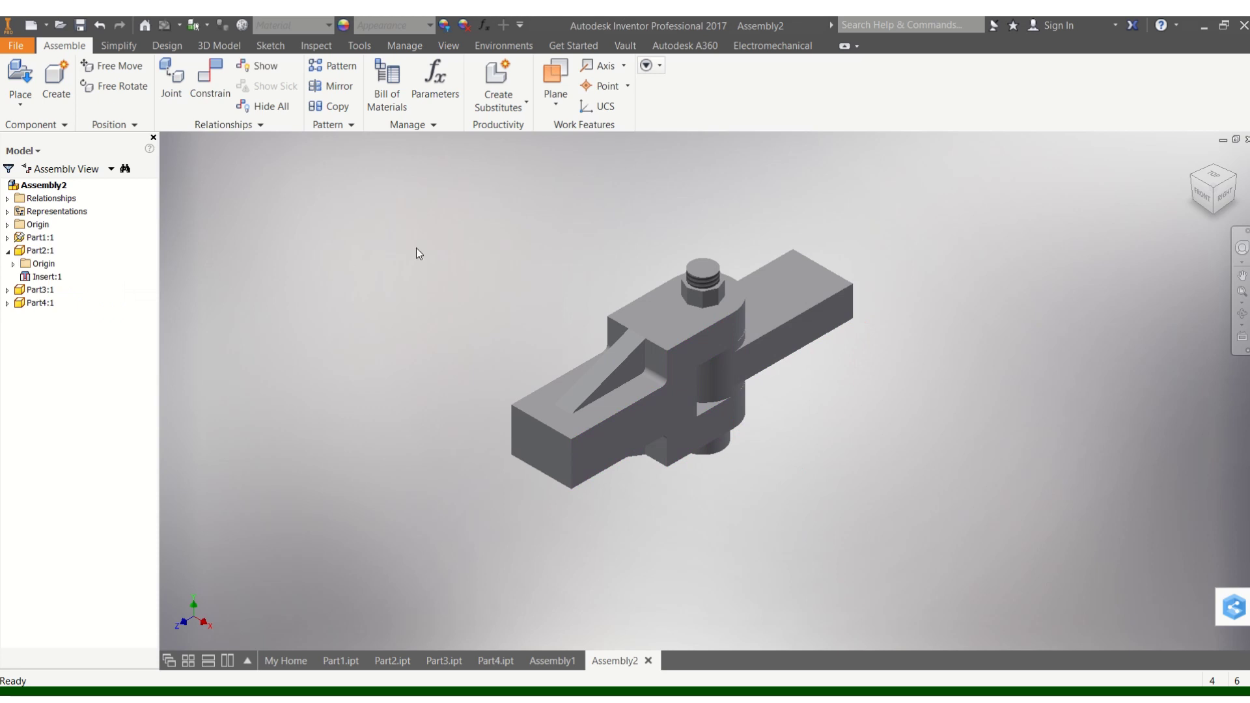
{"action": "left_click_drag", "start_coordinate": [828, 270], "coordinate": [881, 235]}
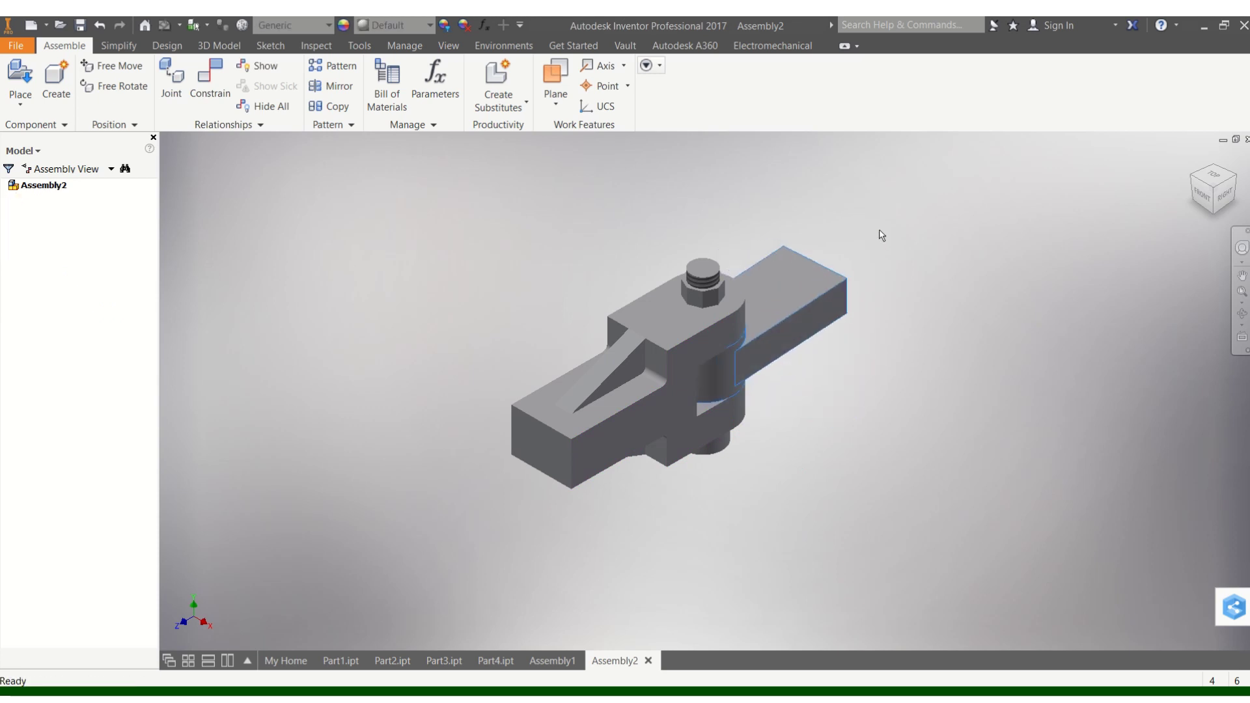
{"action": "left_click", "coordinate": [881, 235]}
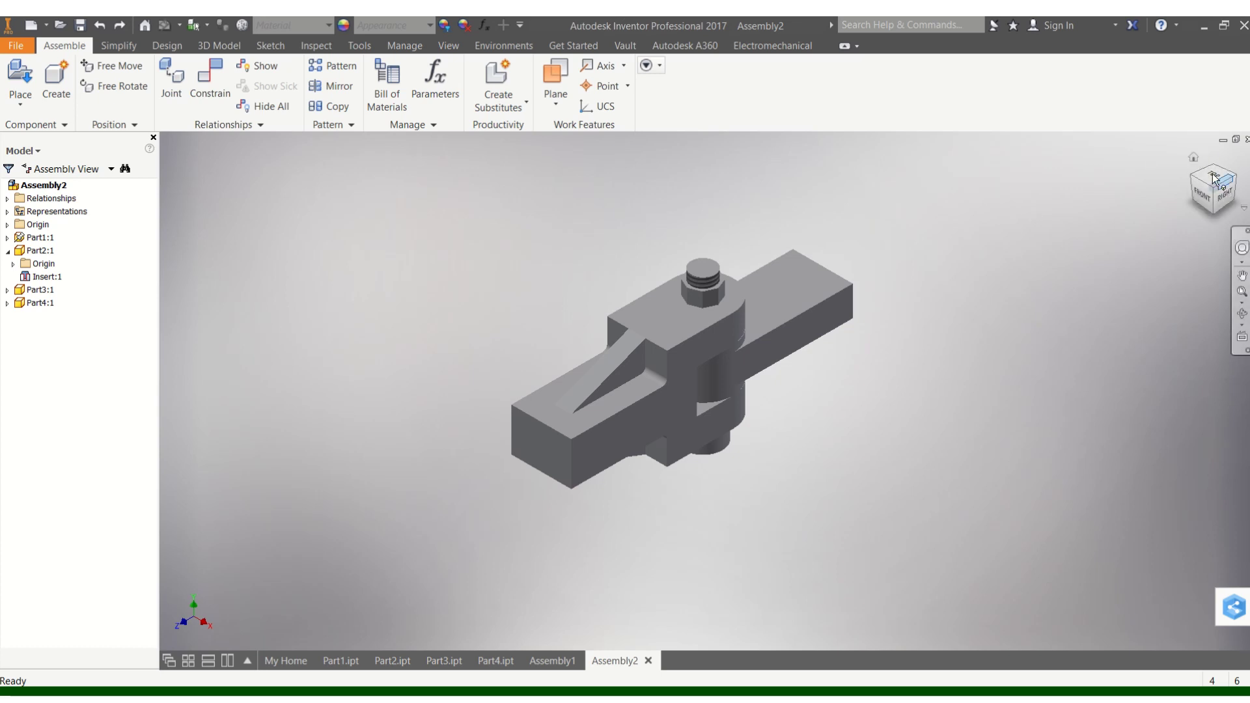
{"action": "left_click", "coordinate": [1193, 160]}
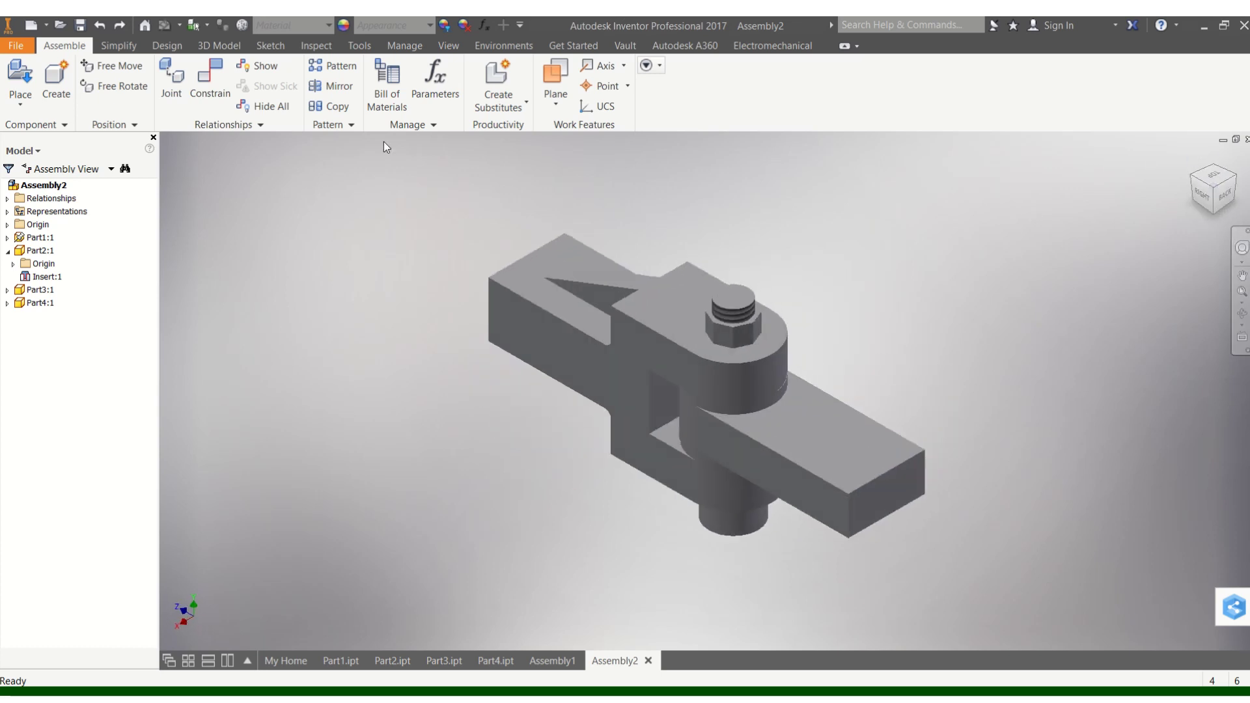
{"action": "left_click", "coordinate": [211, 95]}
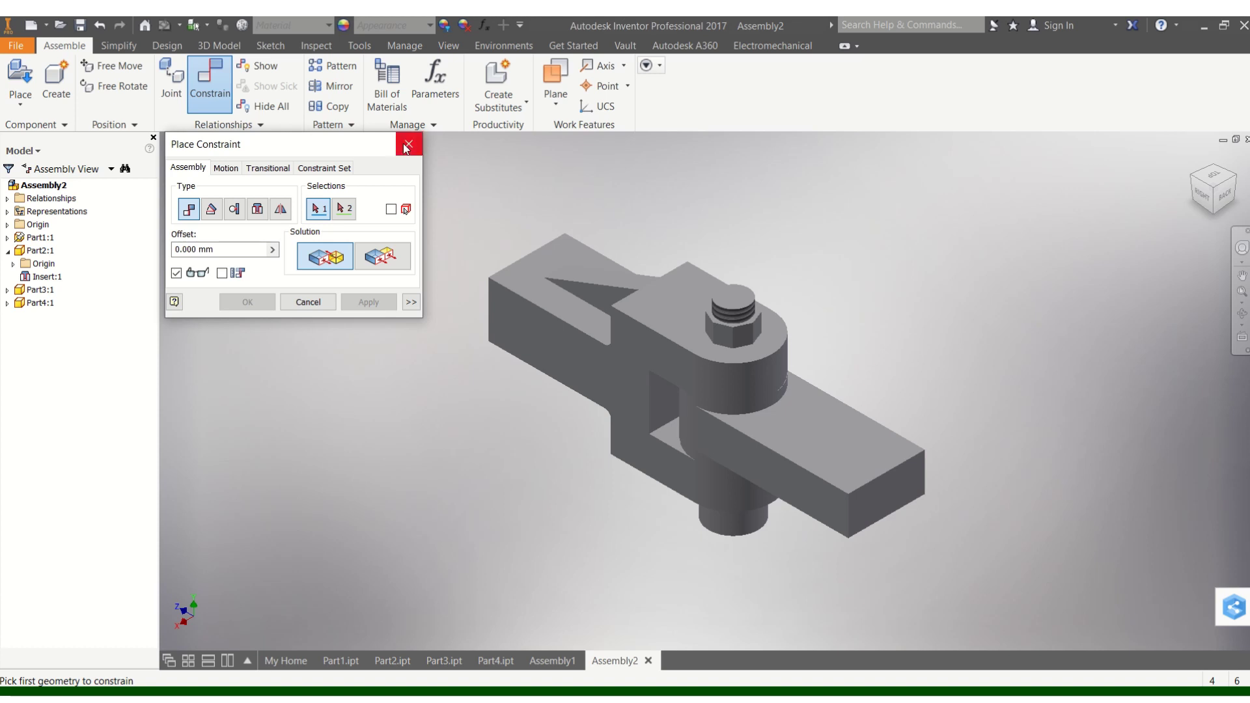
{"action": "left_click", "coordinate": [405, 146]}
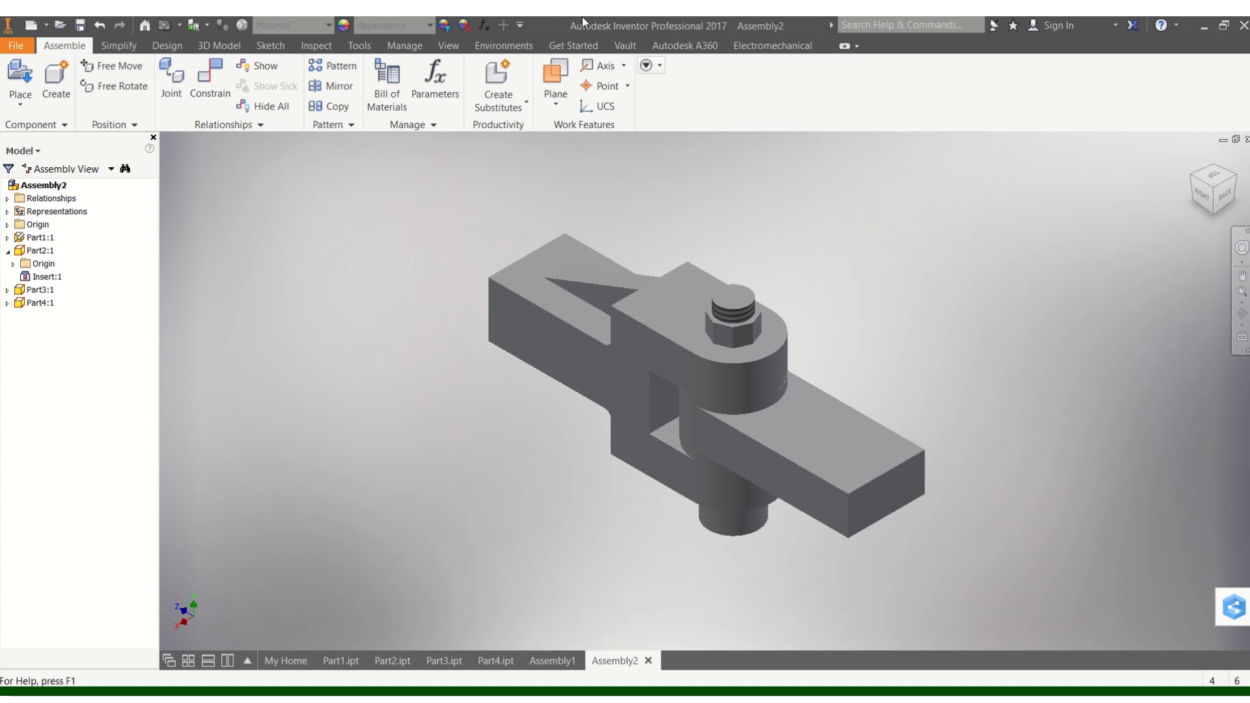
{"action": "mouse_move", "coordinate": [525, 50]}
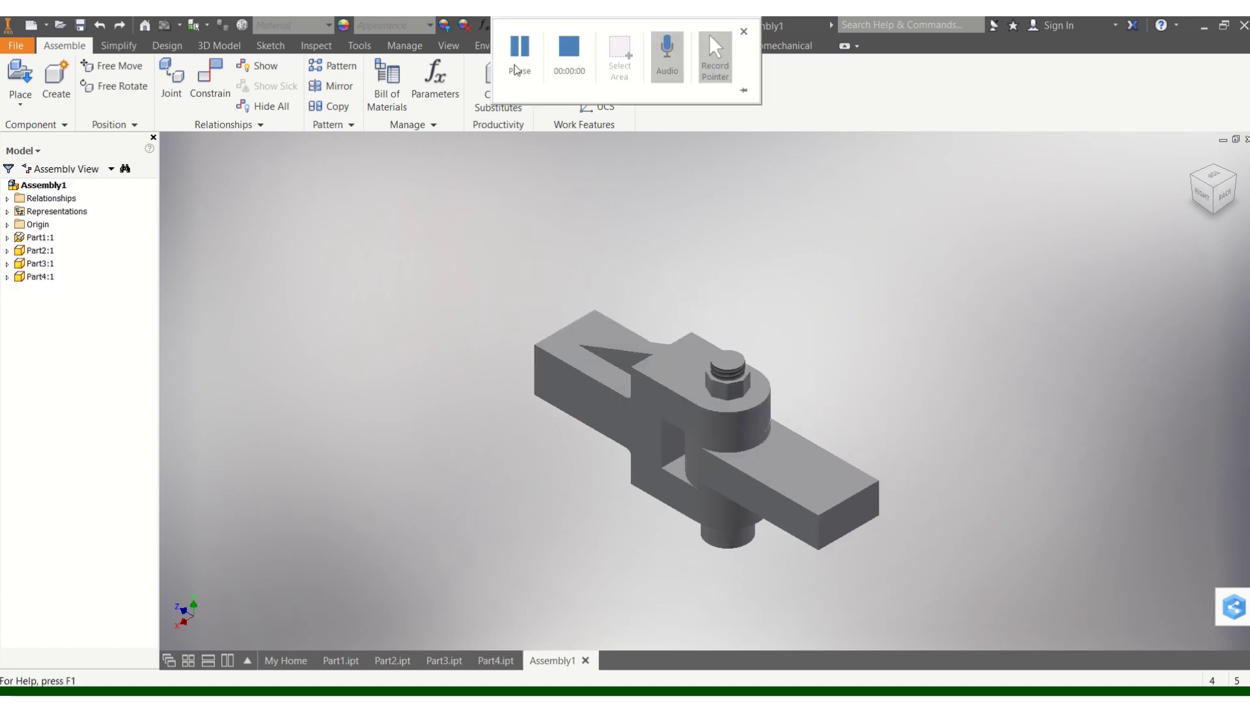